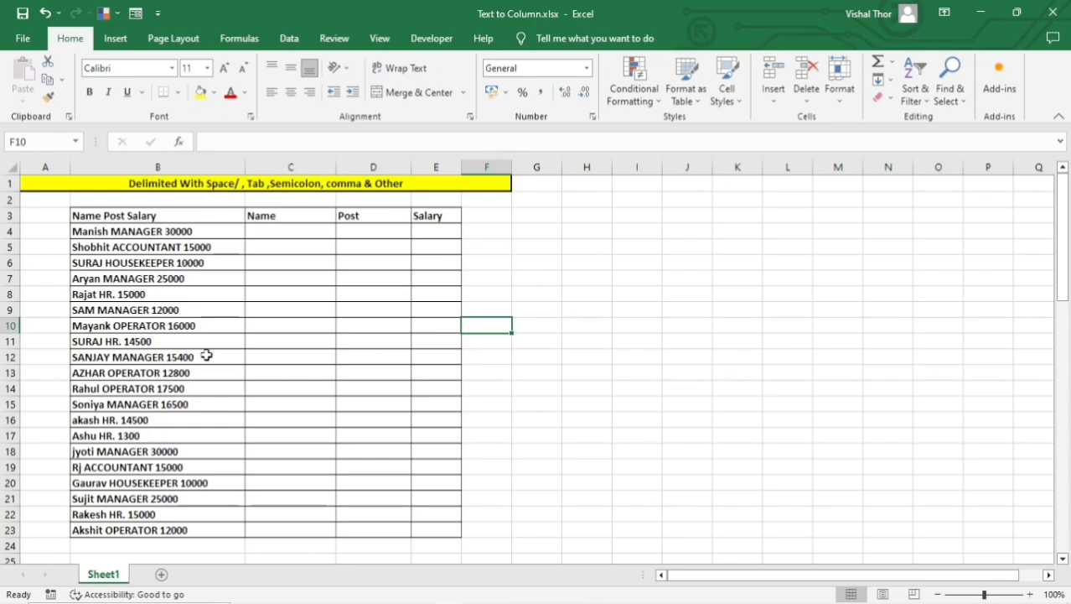
Examine the combined Name Post Salary entries in column B and the empty Name, Post and Salary columns beside them.
{"action": "left_click_drag", "start_coordinate": [204, 354], "coordinate": [204, 372]}
{"action": "left_click_drag", "start_coordinate": [144, 224], "coordinate": [156, 514]}
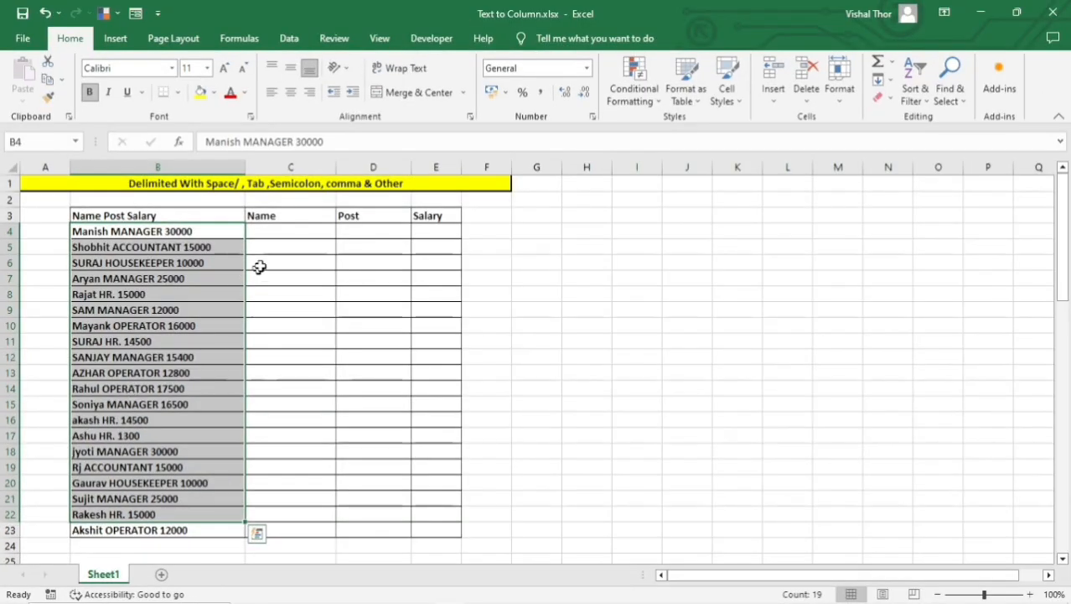
{"action": "left_click_drag", "start_coordinate": [372, 129], "coordinate": [371, 410]}
{"action": "left_click_drag", "start_coordinate": [427, 251], "coordinate": [379, 419]}
{"action": "left_click", "coordinate": [377, 327]}
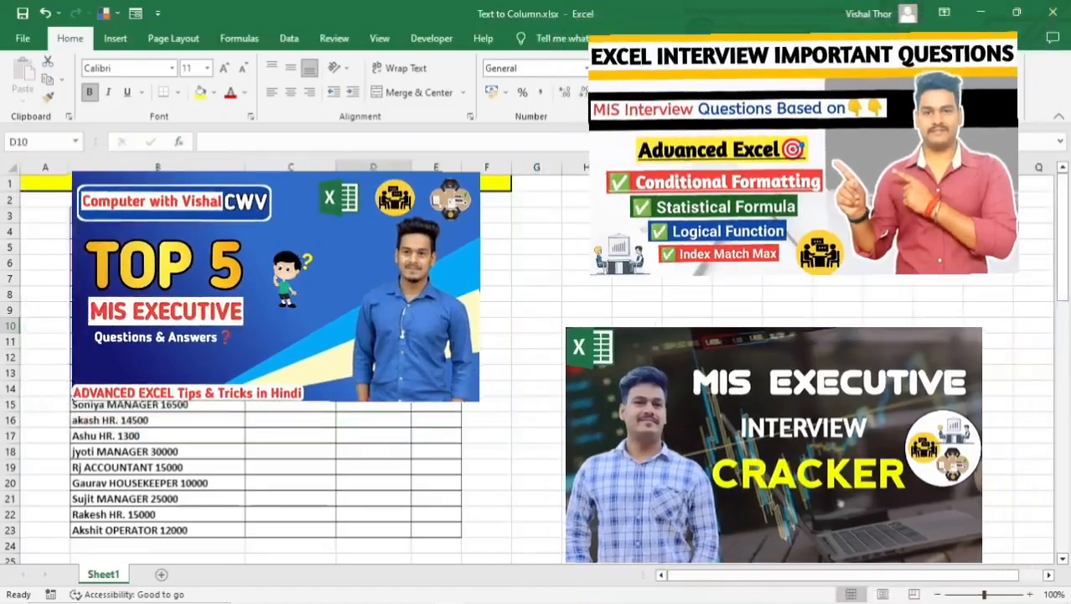
{"action": "left_click_drag", "start_coordinate": [291, 232], "coordinate": [288, 500]}
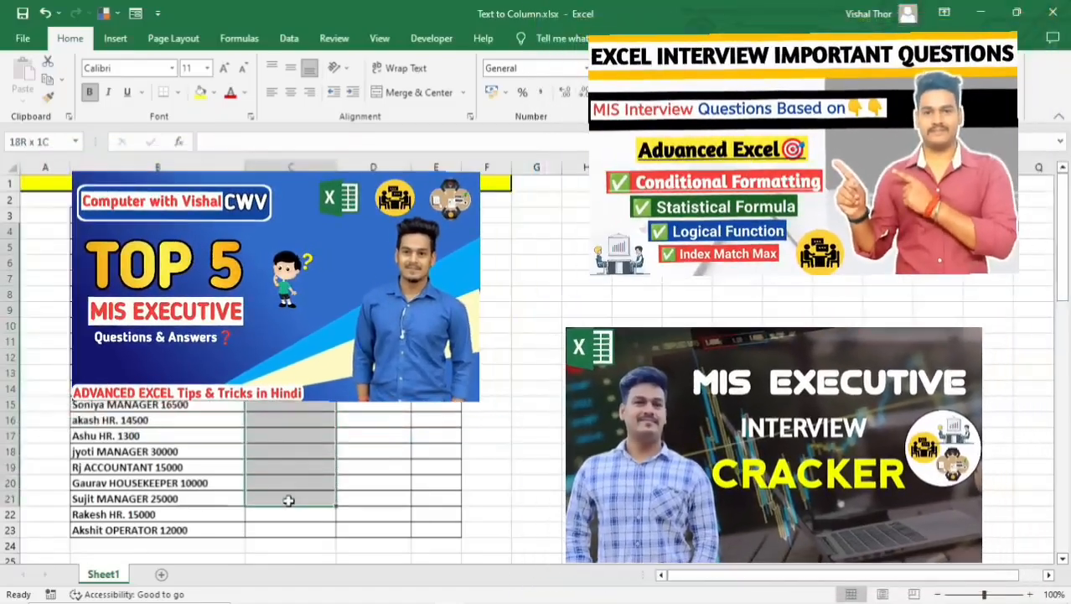
{"action": "left_click_drag", "start_coordinate": [378, 230], "coordinate": [377, 452]}
{"action": "left_click_drag", "start_coordinate": [436, 249], "coordinate": [453, 379]}
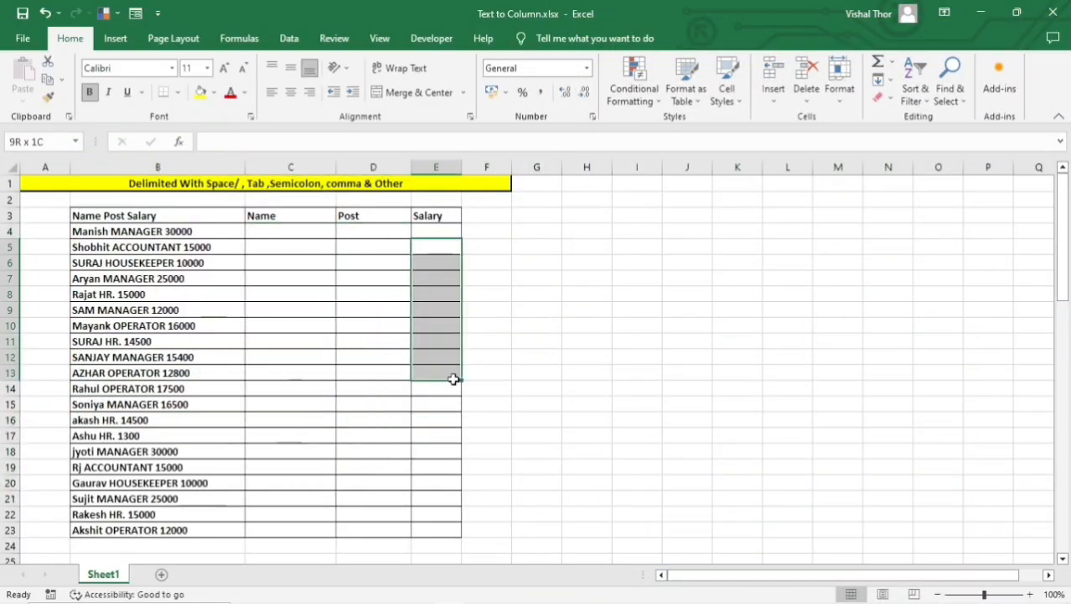
{"action": "left_click_drag", "start_coordinate": [186, 237], "coordinate": [184, 524]}
{"action": "left_click_drag", "start_coordinate": [291, 278], "coordinate": [346, 434]}
{"action": "left_click_drag", "start_coordinate": [387, 291], "coordinate": [405, 354]}
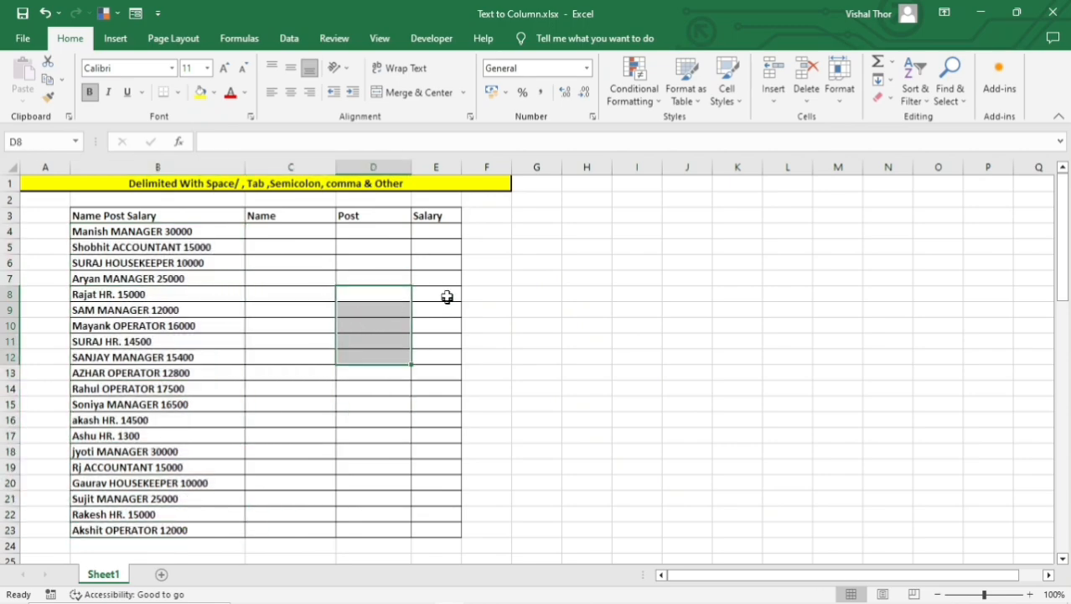
{"action": "left_click_drag", "start_coordinate": [447, 296], "coordinate": [440, 359]}
{"action": "left_click", "coordinate": [251, 408]}
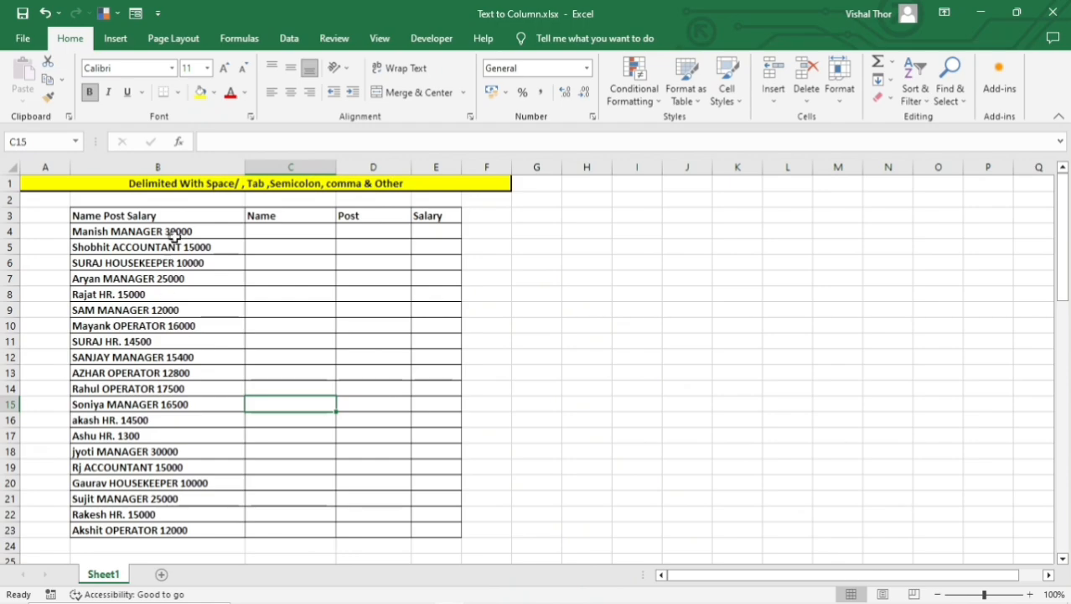
Select the combined name, post and salary entries in B4:B23.
{"action": "left_click_drag", "start_coordinate": [174, 237], "coordinate": [203, 523]}
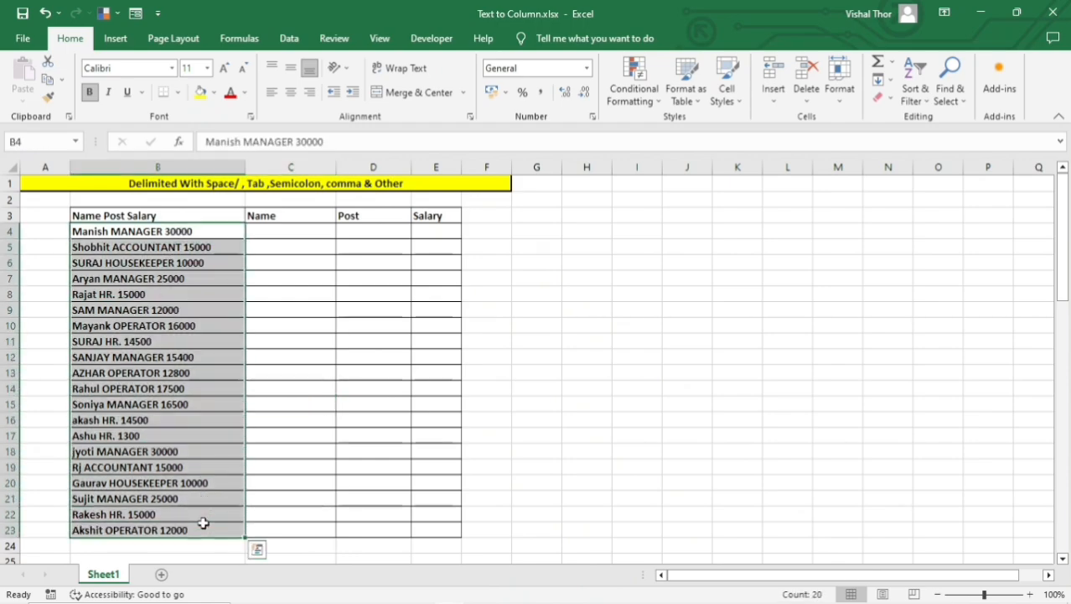
{"action": "left_click", "coordinate": [289, 39]}
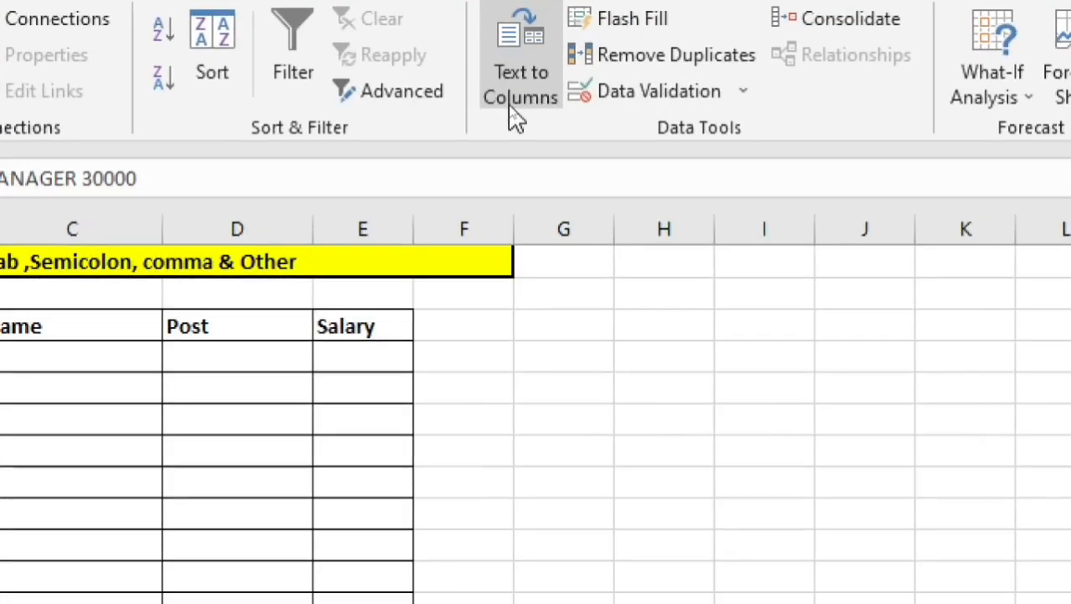
{"action": "left_click", "coordinate": [512, 109]}
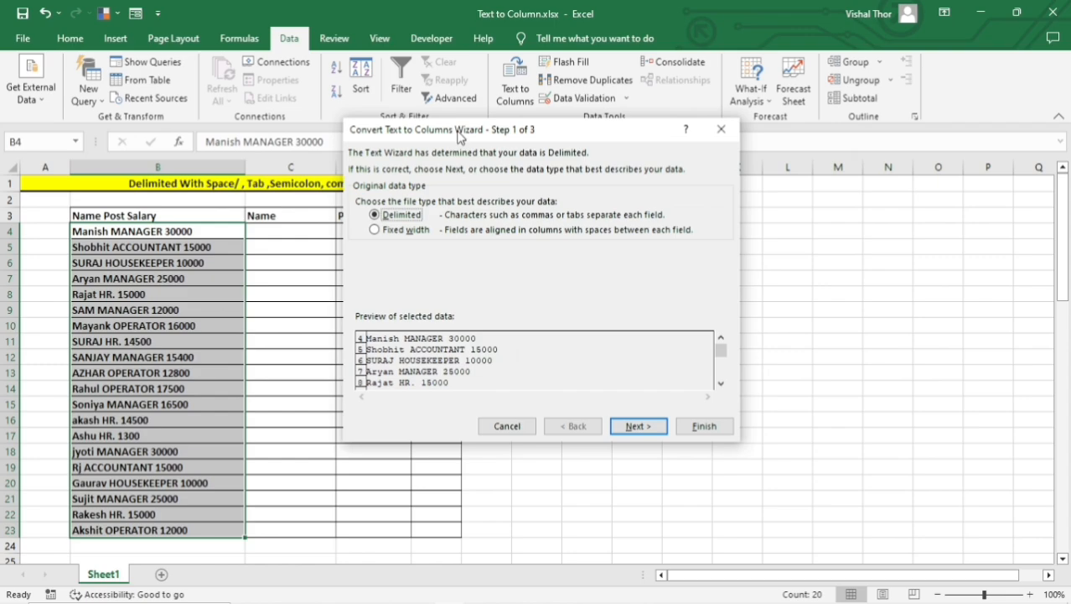
{"action": "left_click_drag", "start_coordinate": [460, 137], "coordinate": [481, 129]}
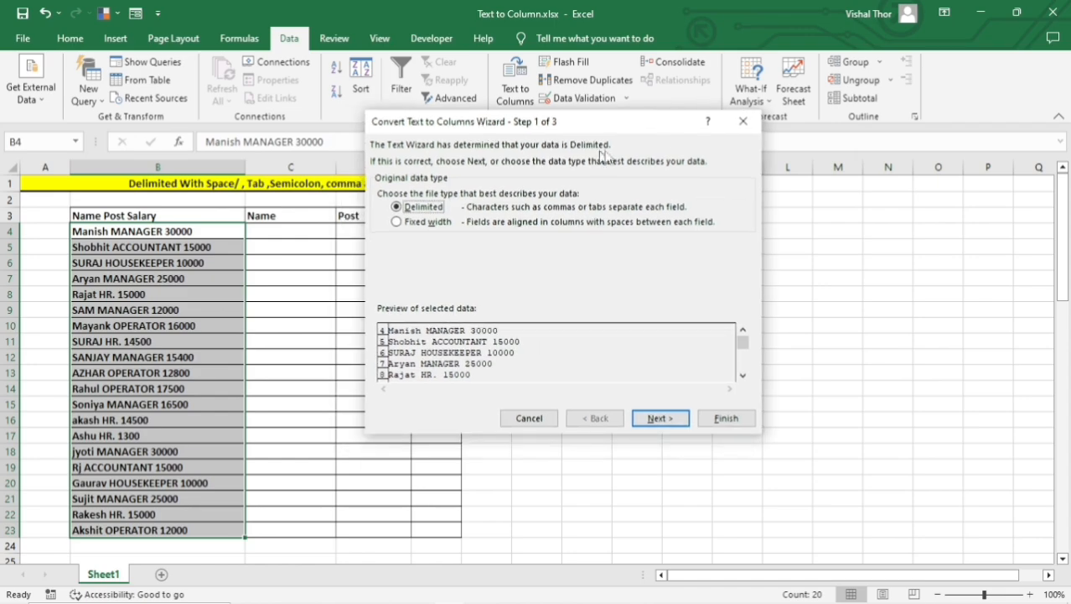
{"action": "left_click", "coordinate": [743, 120]}
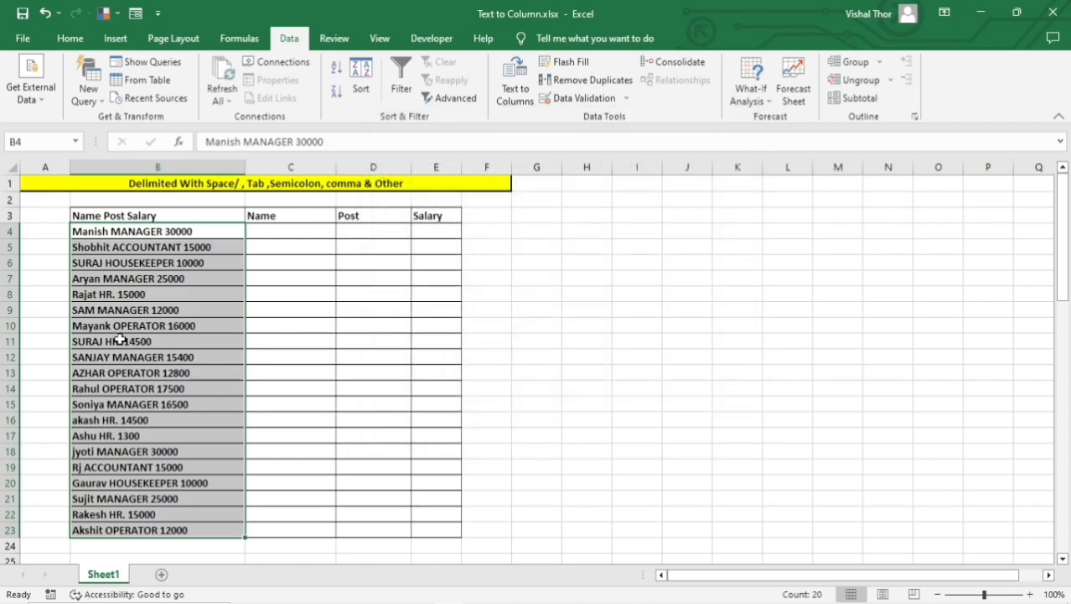
Start Text to Columns on the selected entries with Delimited as the original data type and continue to the delimiter settings.
{"action": "key", "text": "alt+a"}
{"action": "key", "text": "e"}
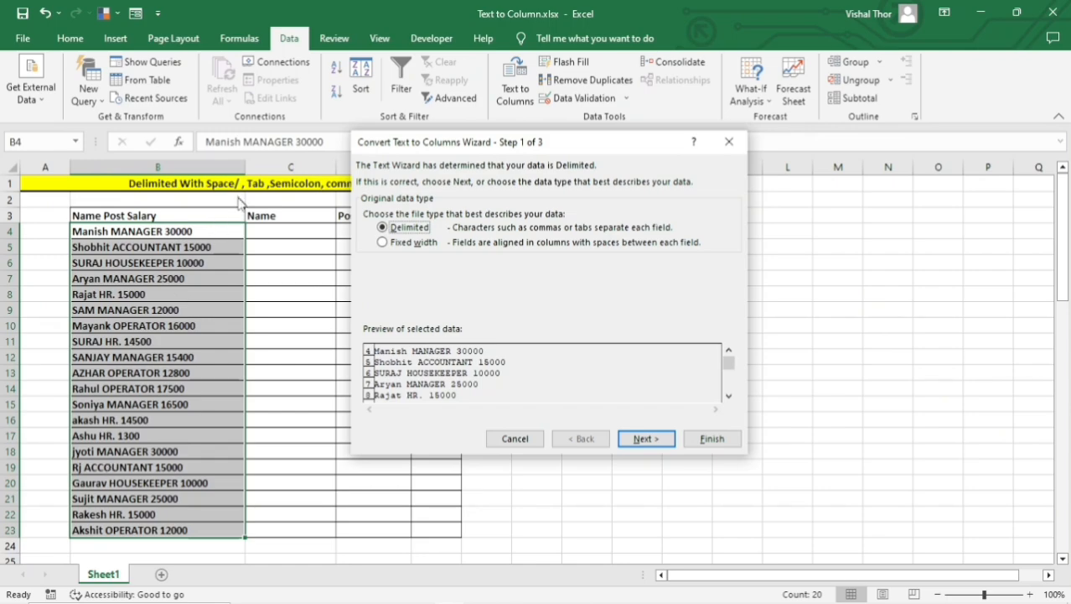
{"action": "left_click", "coordinate": [396, 245]}
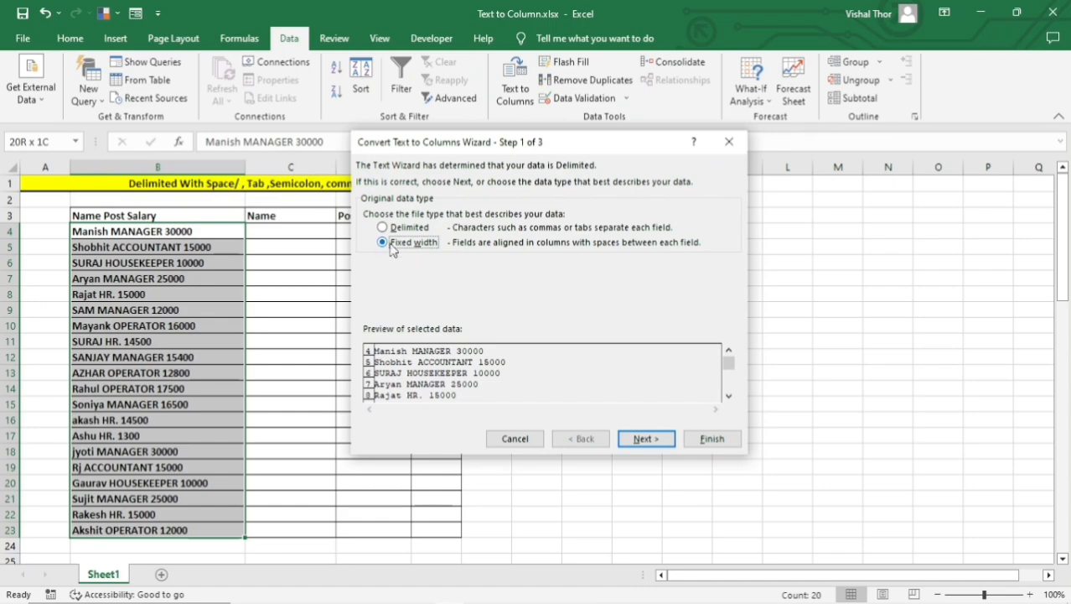
{"action": "left_click", "coordinate": [392, 232]}
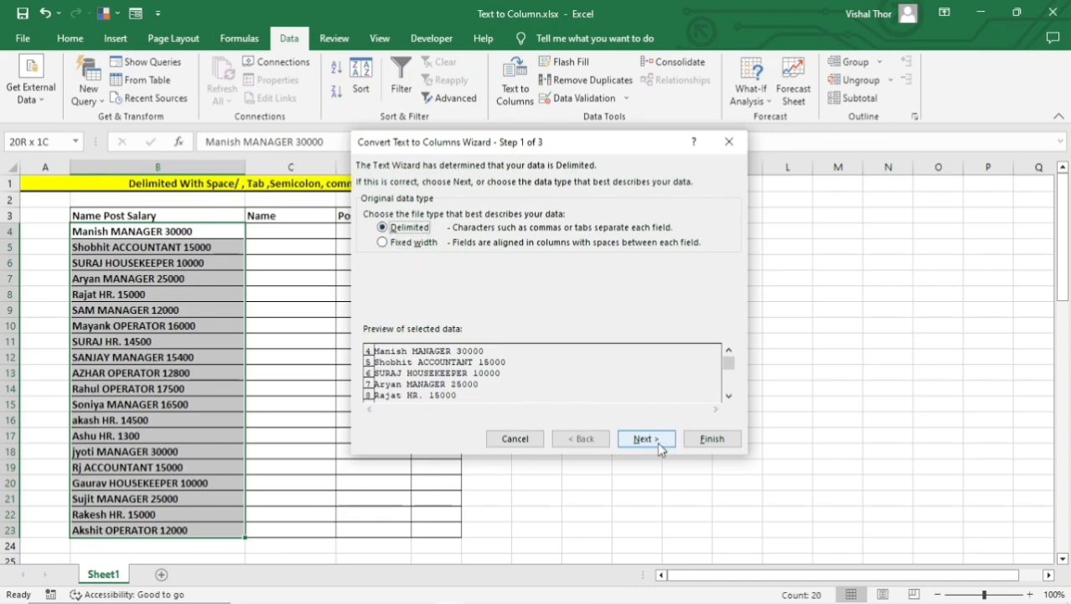
{"action": "left_click", "coordinate": [637, 440]}
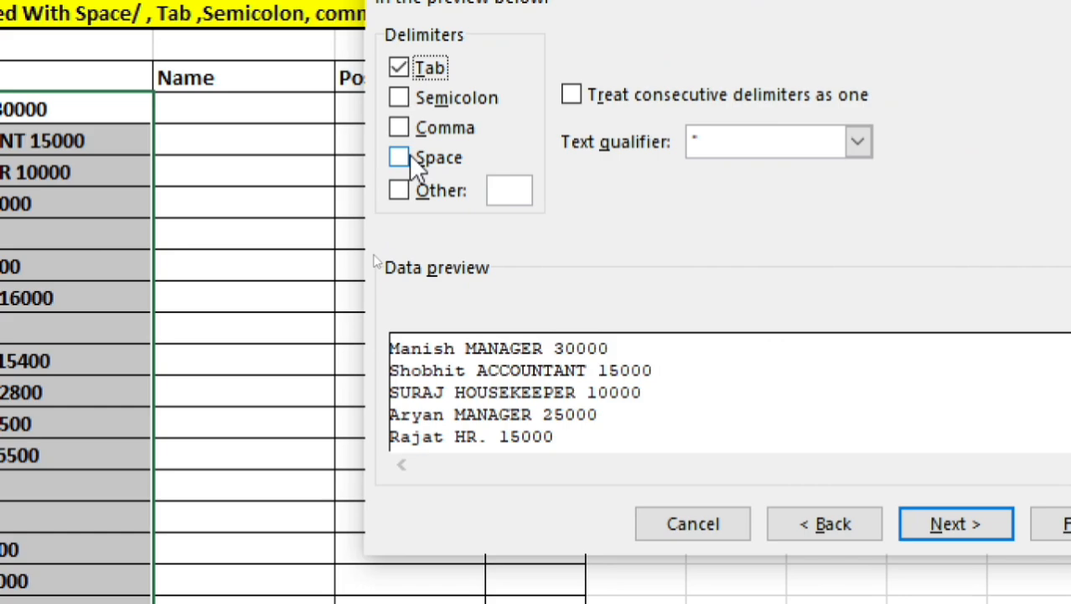
Enable Space as a delimiter in addition to Tab and continue to the column data format settings.
{"action": "left_click", "coordinate": [411, 156]}
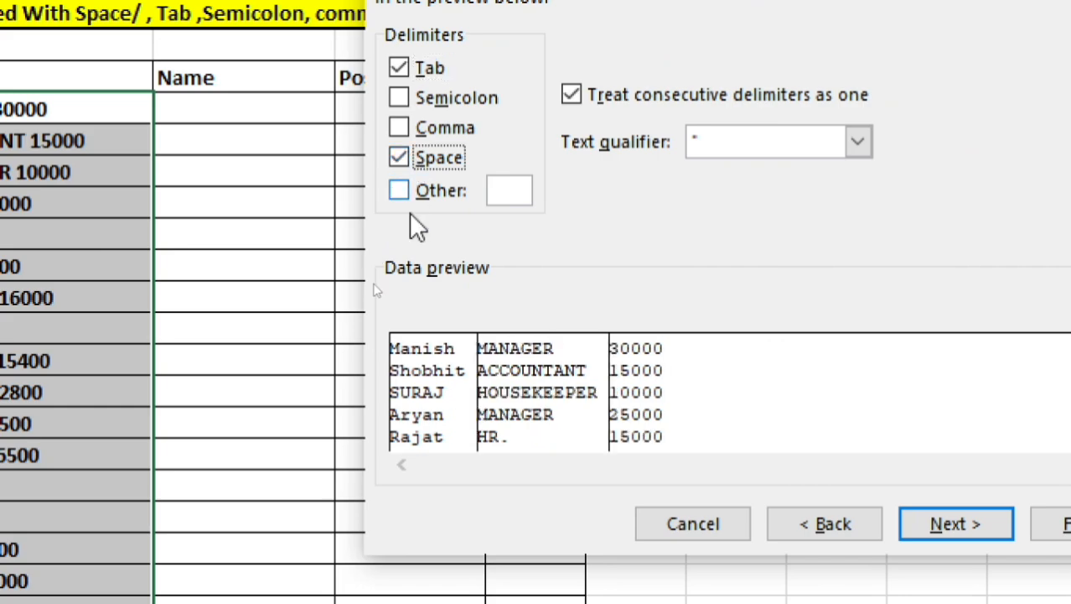
{"action": "left_click", "coordinate": [399, 156]}
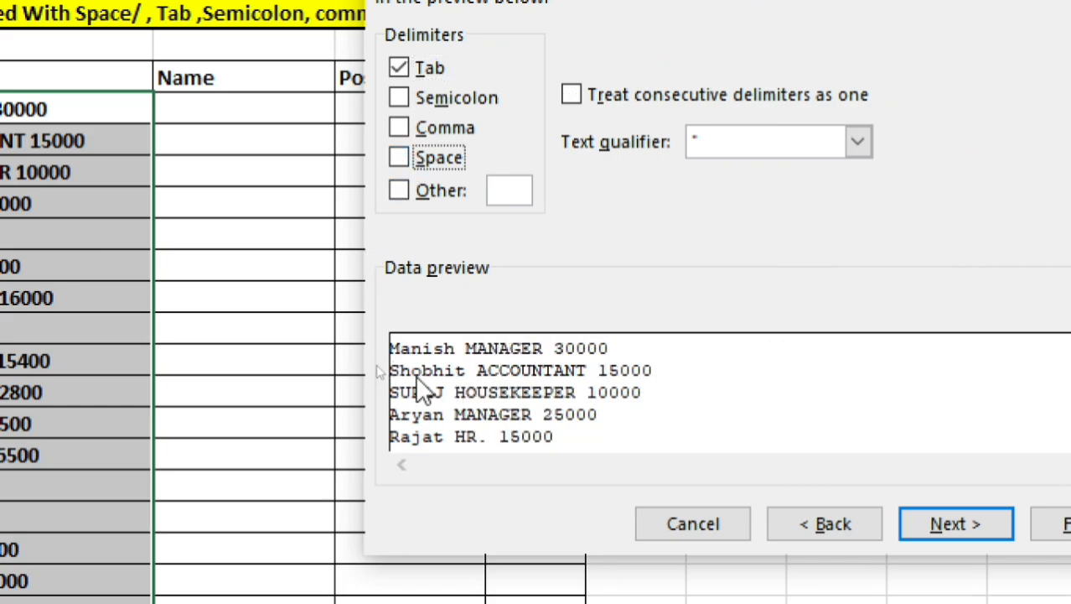
{"action": "left_click", "coordinate": [401, 159]}
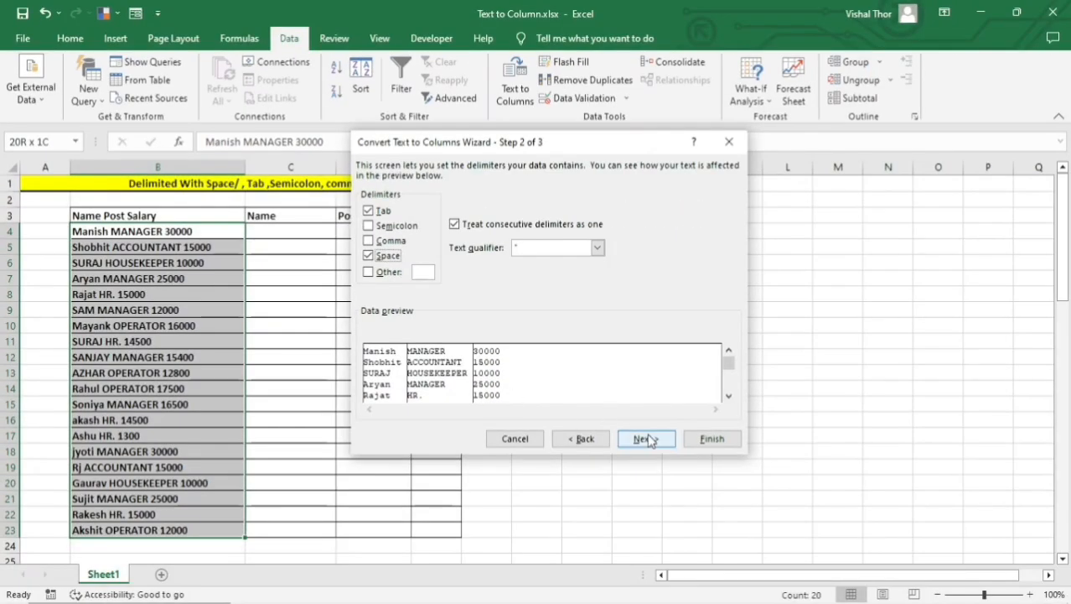
{"action": "left_click", "coordinate": [841, 490]}
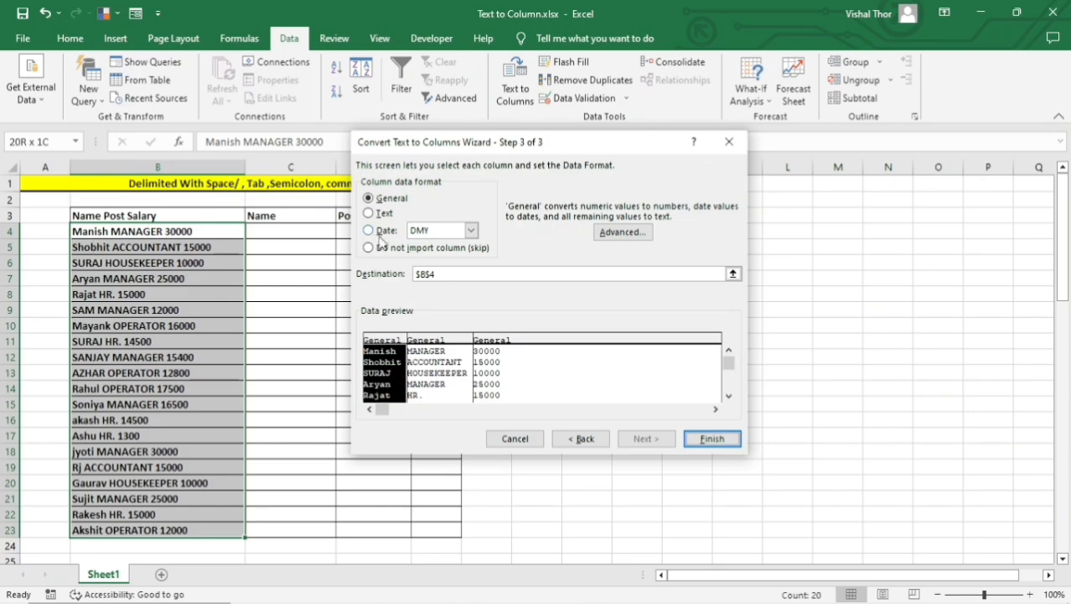
Set the destination to cell C4 and finish the conversion, agreeing to replace the data already there.
{"action": "left_click_drag", "start_coordinate": [430, 145], "coordinate": [605, 169]}
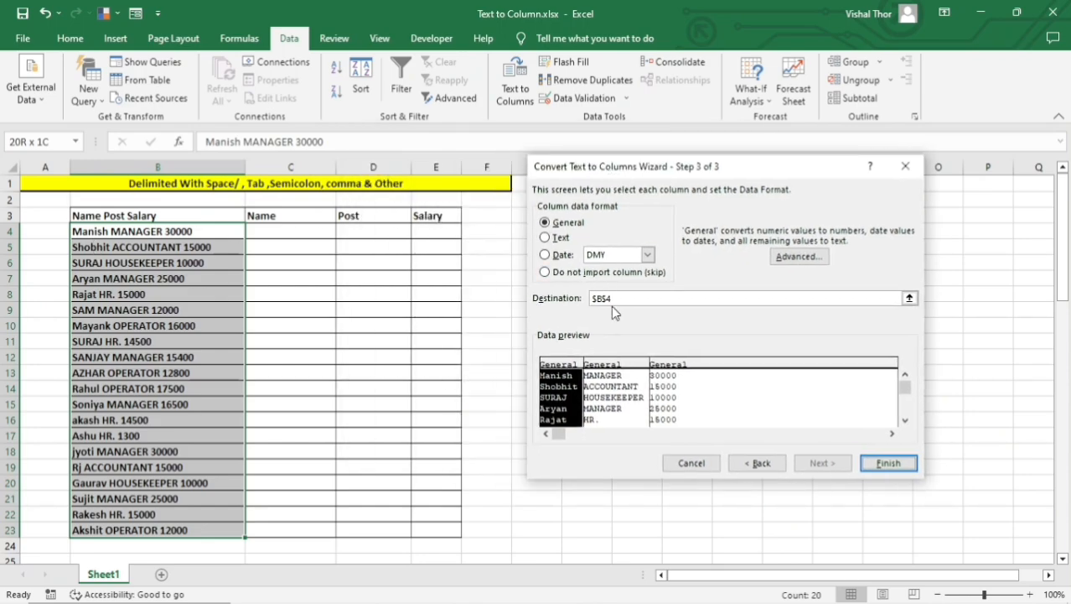
{"action": "key", "text": "BackSpace"}
{"action": "key", "text": "BackSpace"}
{"action": "key", "text": "BackSpace"}
{"action": "key", "text": "BackSpace"}
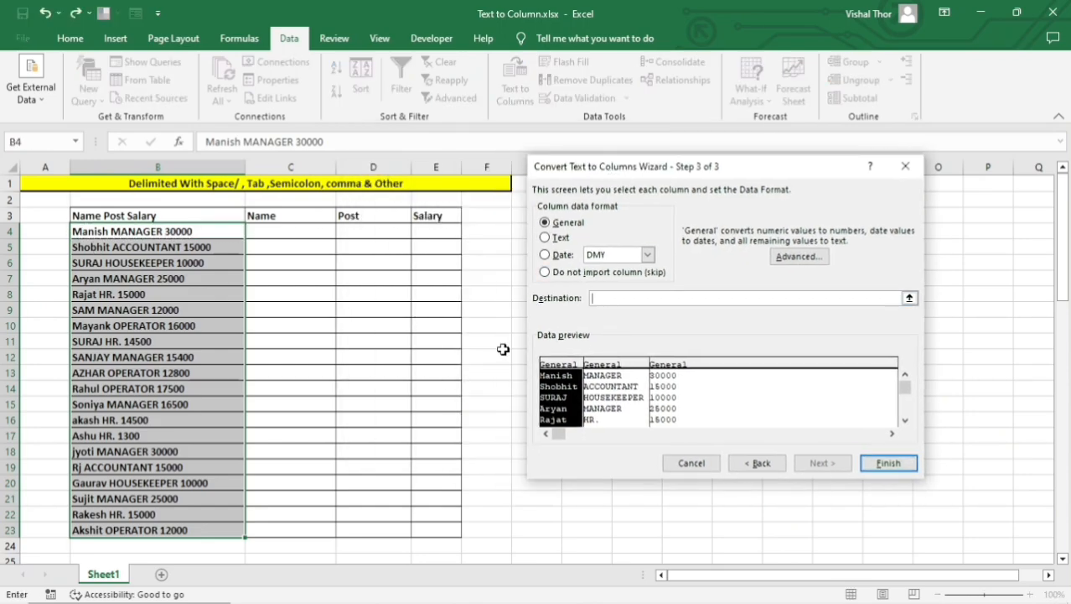
{"action": "left_click", "coordinate": [267, 226]}
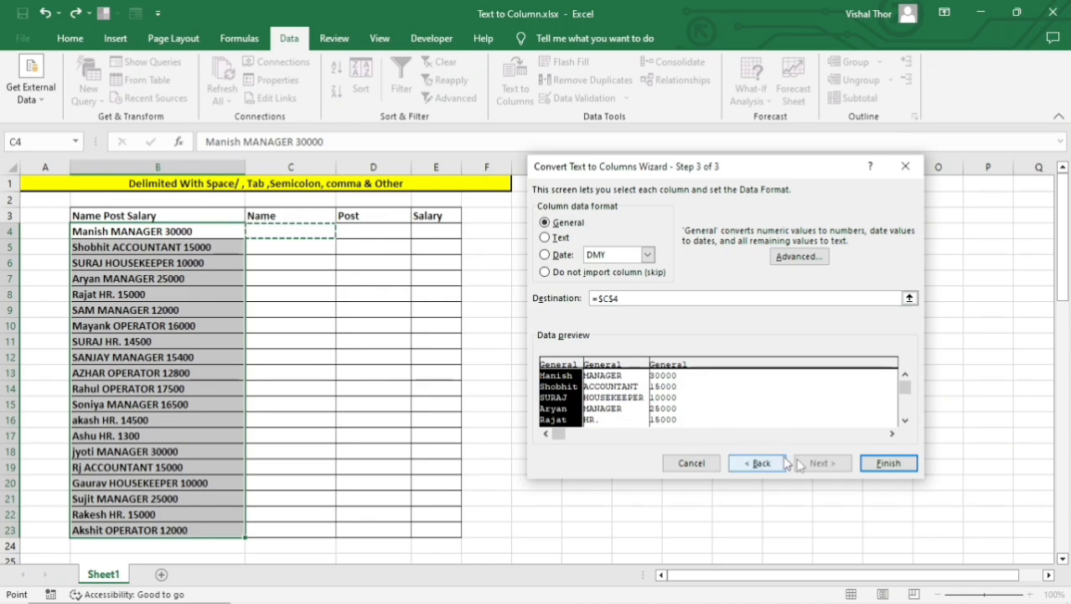
{"action": "left_click", "coordinate": [887, 463]}
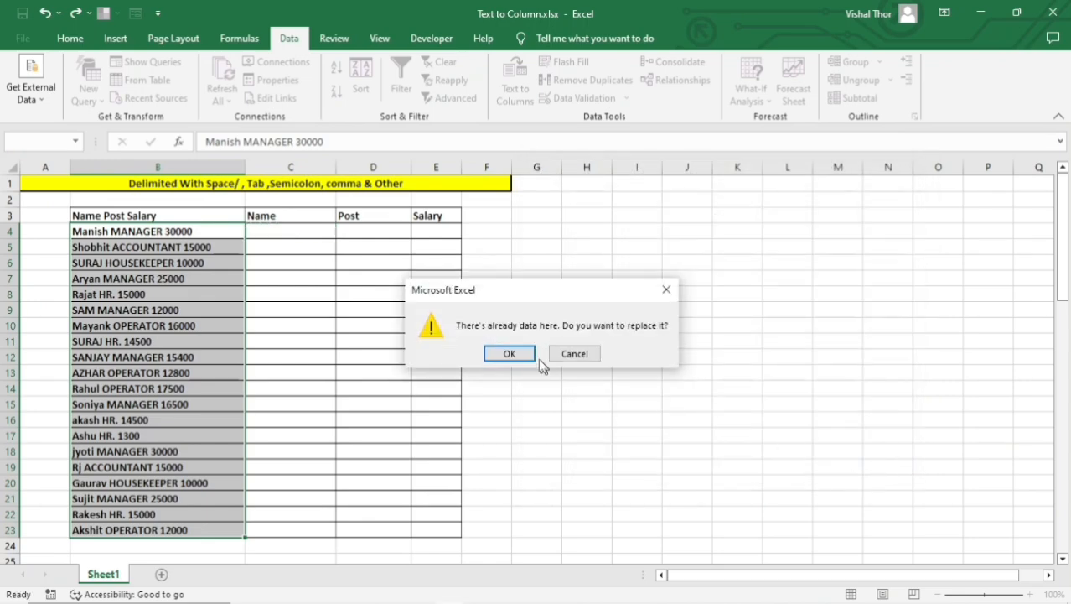
{"action": "left_click", "coordinate": [526, 353]}
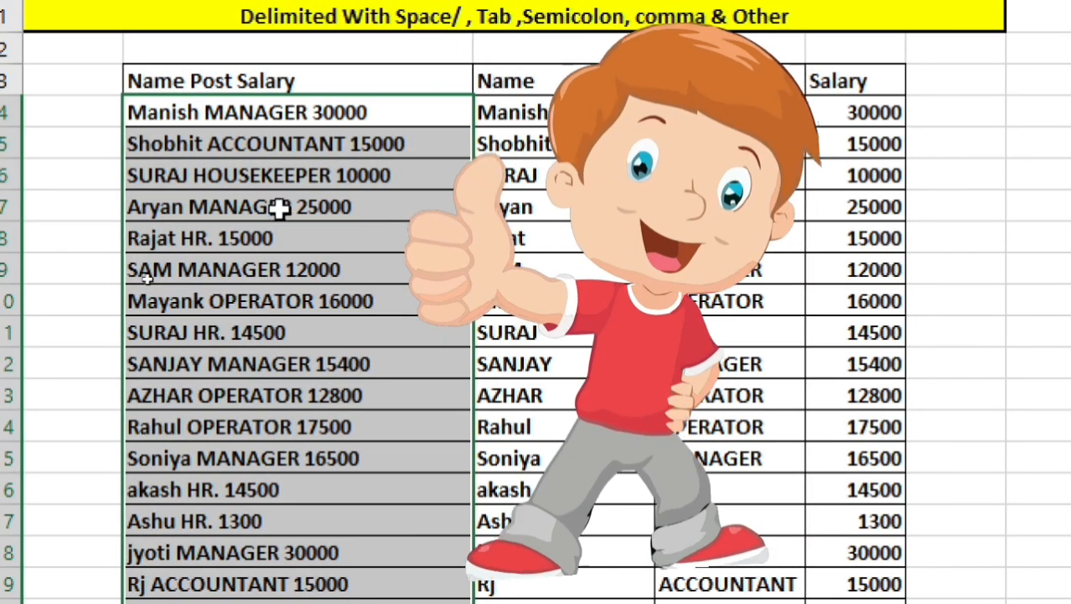
Review the separated values in the Name, Post and Salary columns.
{"action": "left_click_drag", "start_coordinate": [605, 109], "coordinate": [595, 544]}
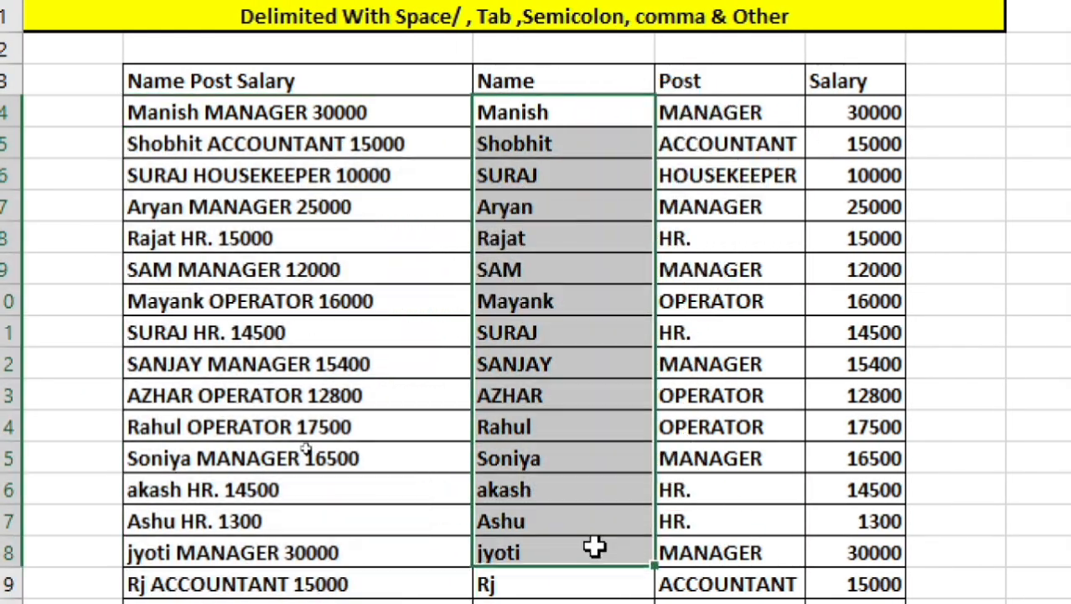
{"action": "left_click_drag", "start_coordinate": [725, 105], "coordinate": [728, 524]}
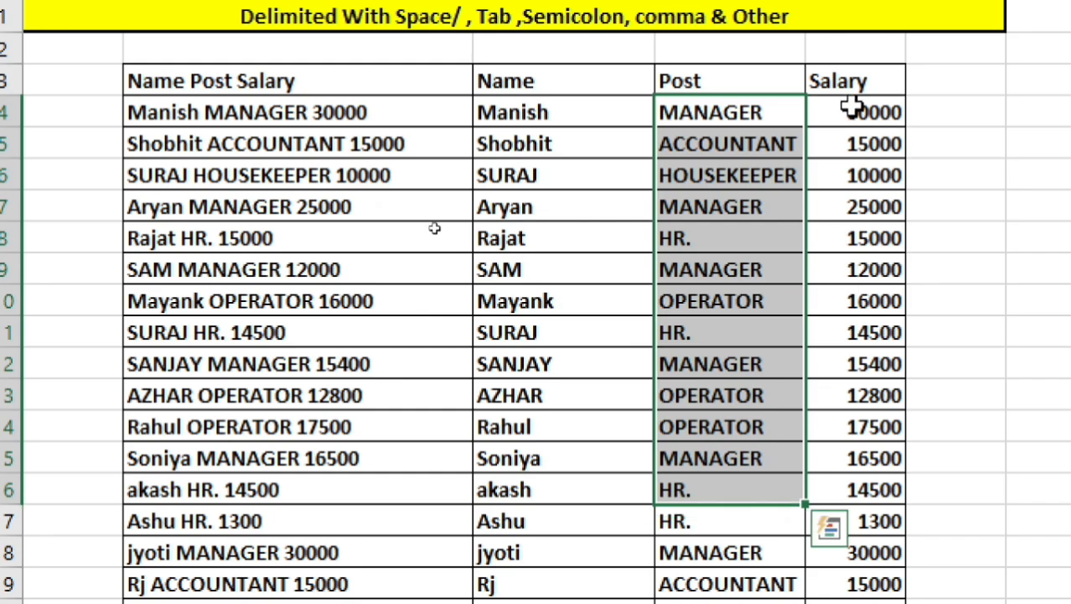
{"action": "left_click_drag", "start_coordinate": [848, 108], "coordinate": [839, 505]}
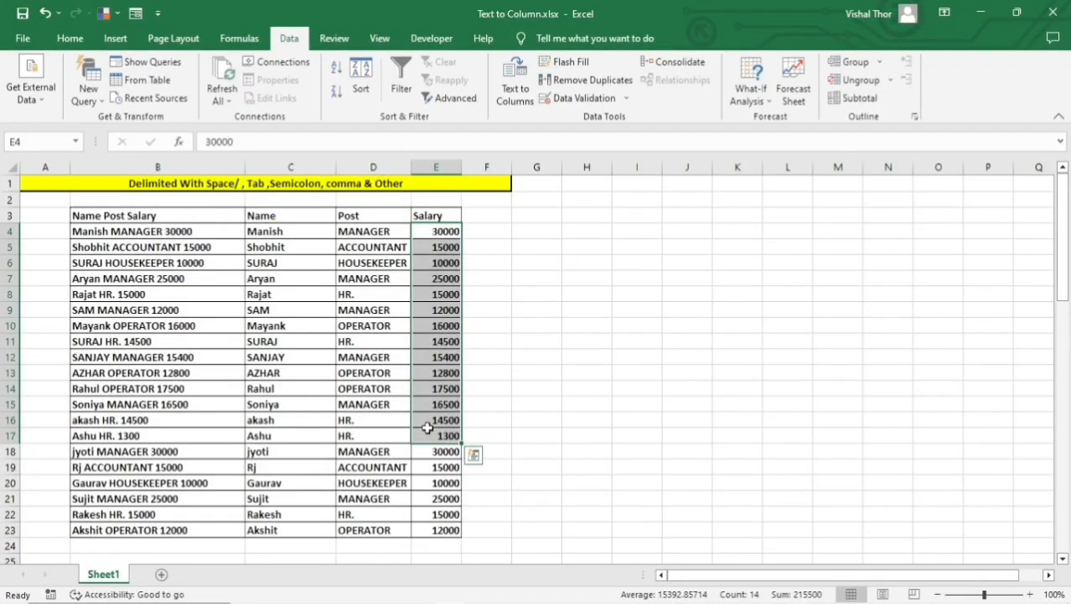
{"action": "left_click", "coordinate": [508, 231]}
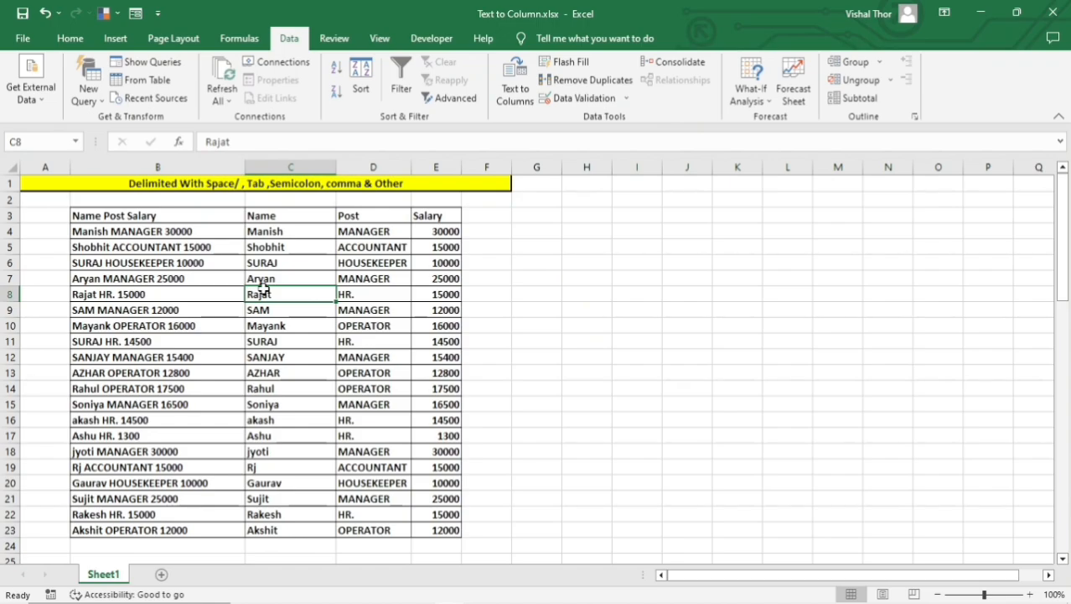
{"action": "left_click_drag", "start_coordinate": [273, 266], "coordinate": [283, 419]}
Shorten the name in cell B8 of the source column by removing its last two letters.
{"action": "left_click", "coordinate": [113, 290]}
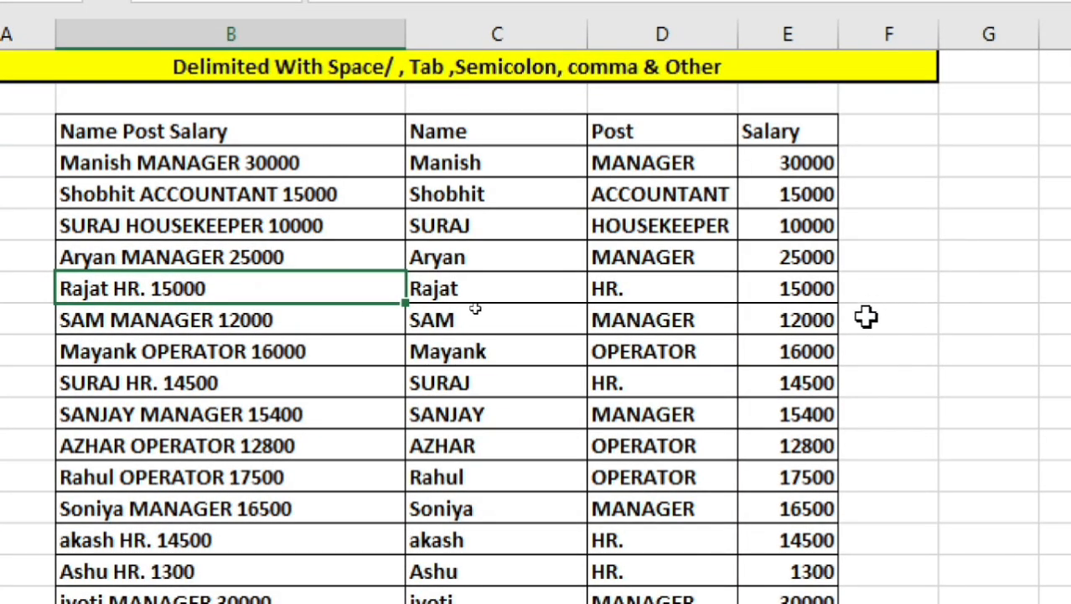
{"action": "double_click", "coordinate": [150, 285]}
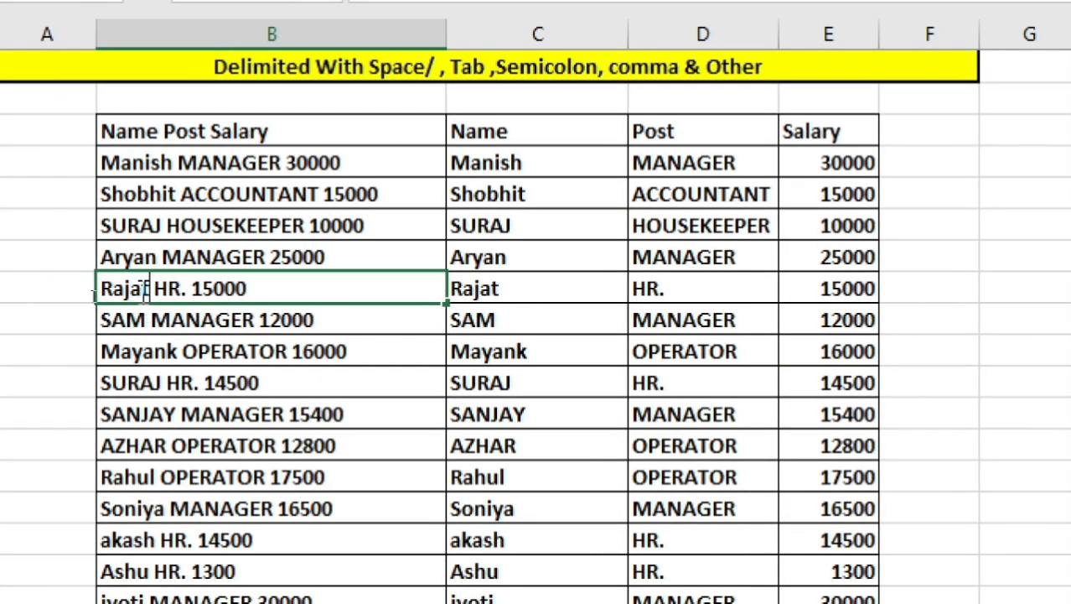
{"action": "key", "text": "BackSpace"}
{"action": "key", "text": "BackSpace"}
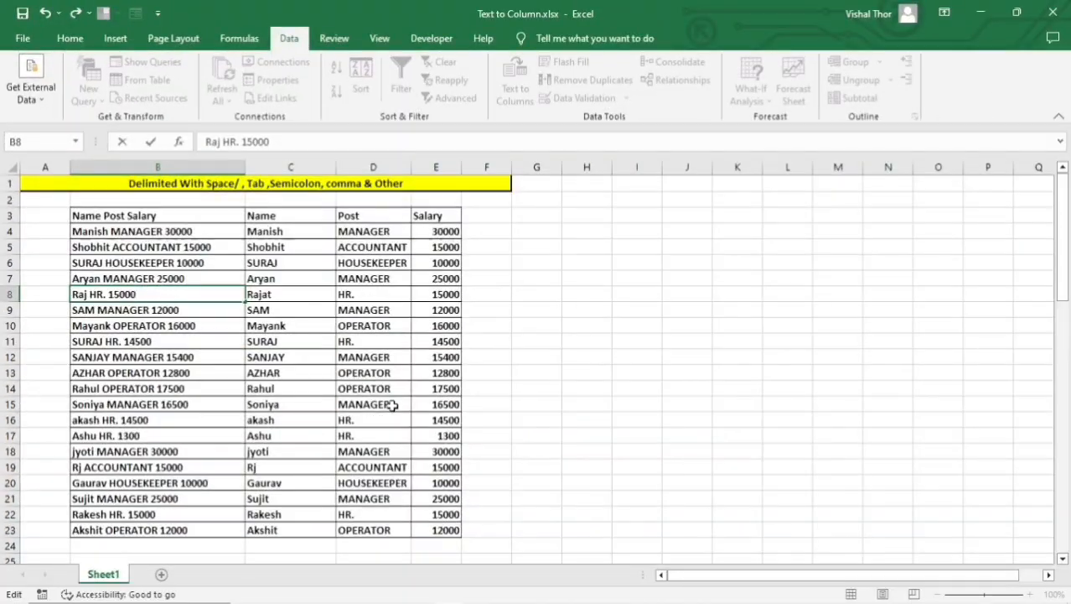
{"action": "key", "text": "Return"}
Compare row 8's separated Name, Post and Salary values with the edited source entry, and review the source and result columns.
{"action": "left_click", "coordinate": [609, 415]}
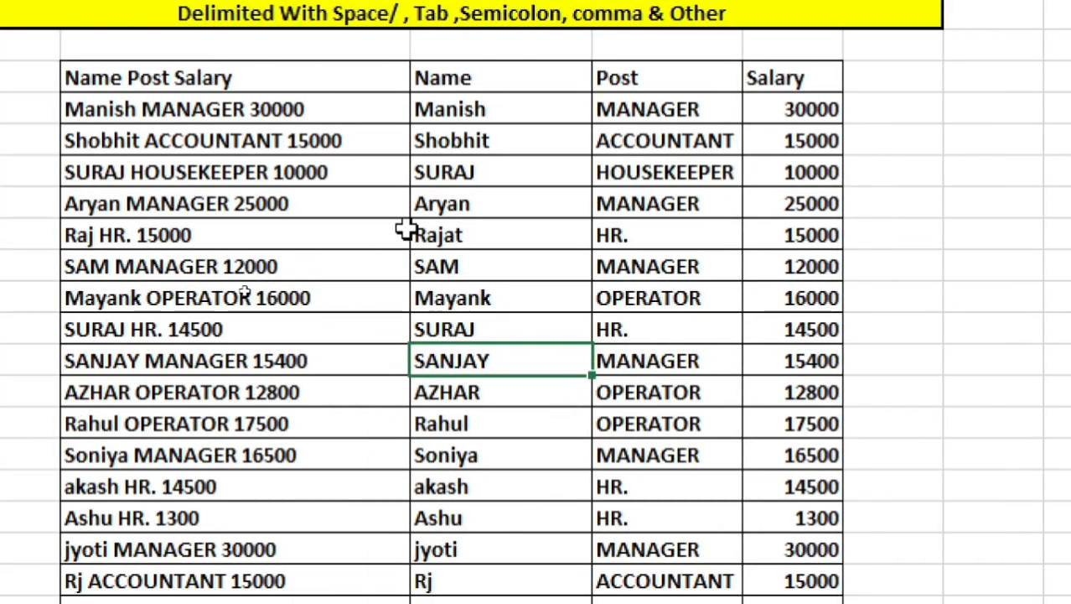
{"action": "left_click", "coordinate": [440, 236]}
{"action": "left_click", "coordinate": [694, 232]}
{"action": "left_click", "coordinate": [759, 235]}
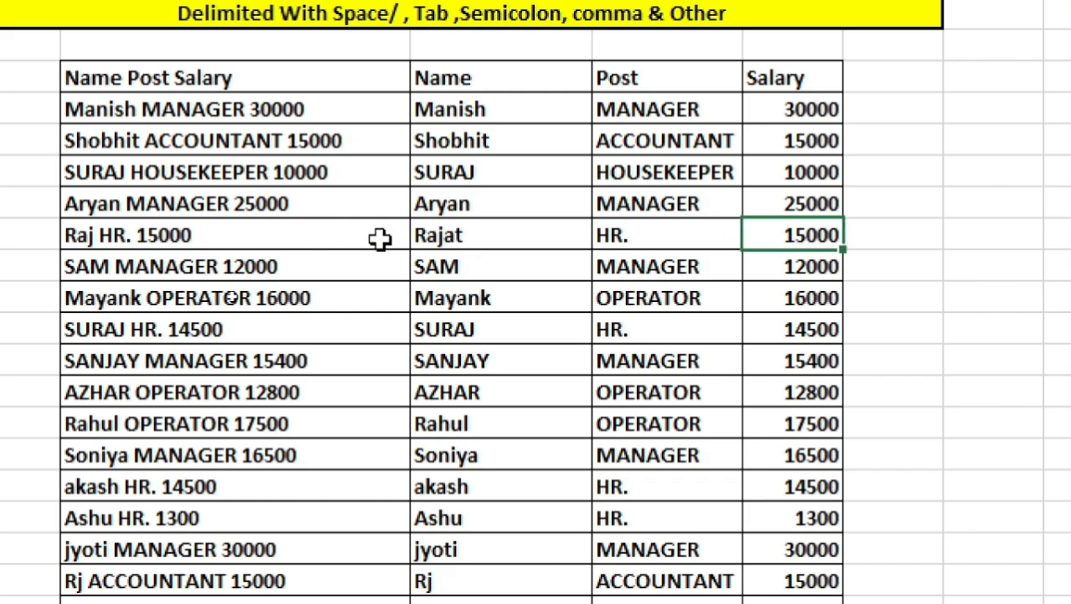
{"action": "left_click_drag", "start_coordinate": [453, 141], "coordinate": [495, 518]}
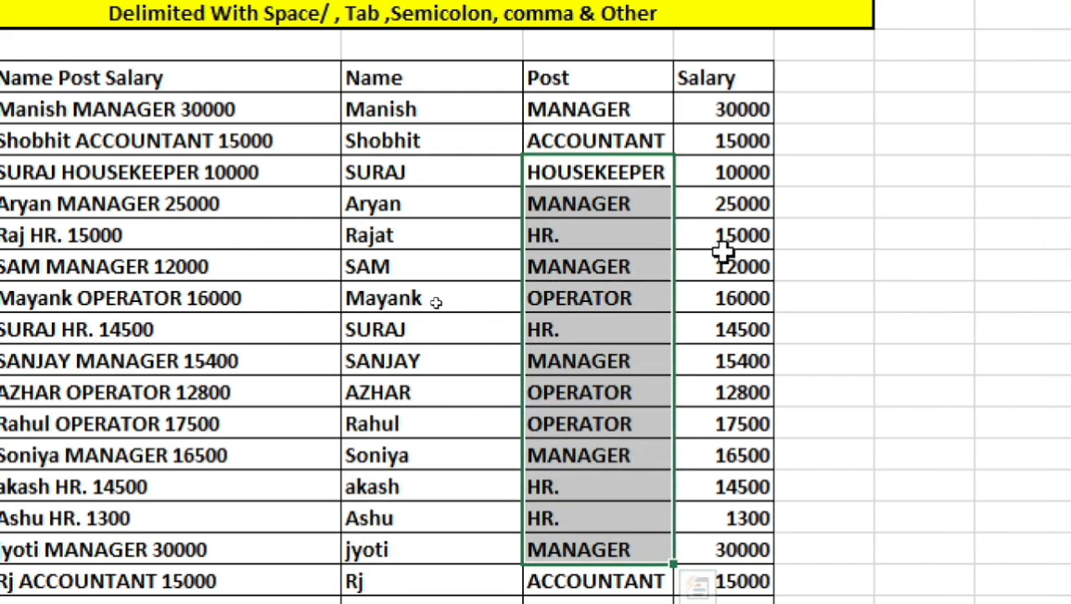
{"action": "left_click_drag", "start_coordinate": [805, 203], "coordinate": [804, 517]}
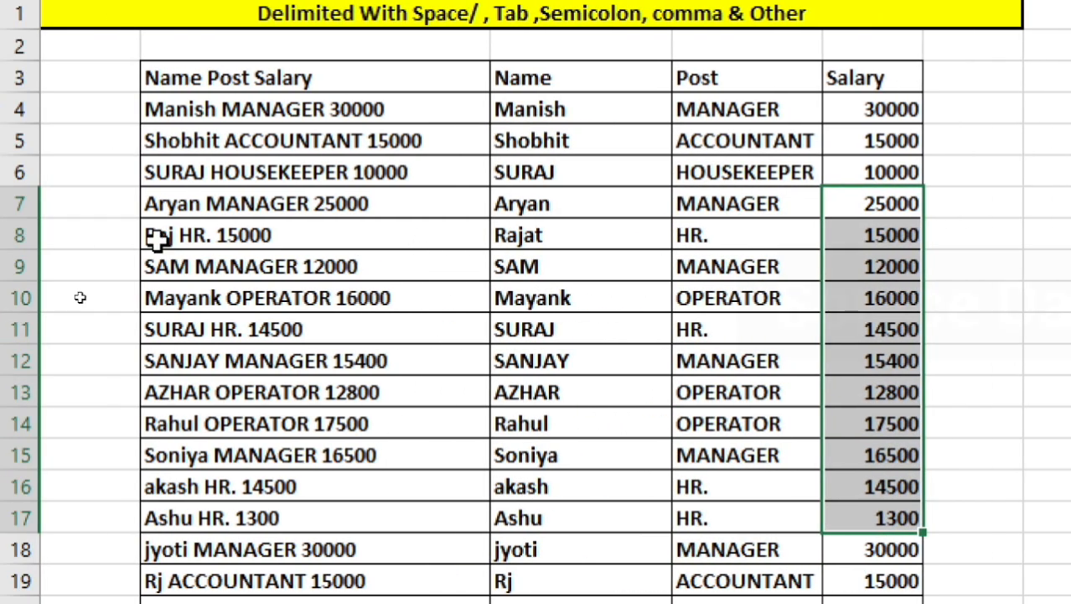
{"action": "left_click_drag", "start_coordinate": [158, 238], "coordinate": [280, 381]}
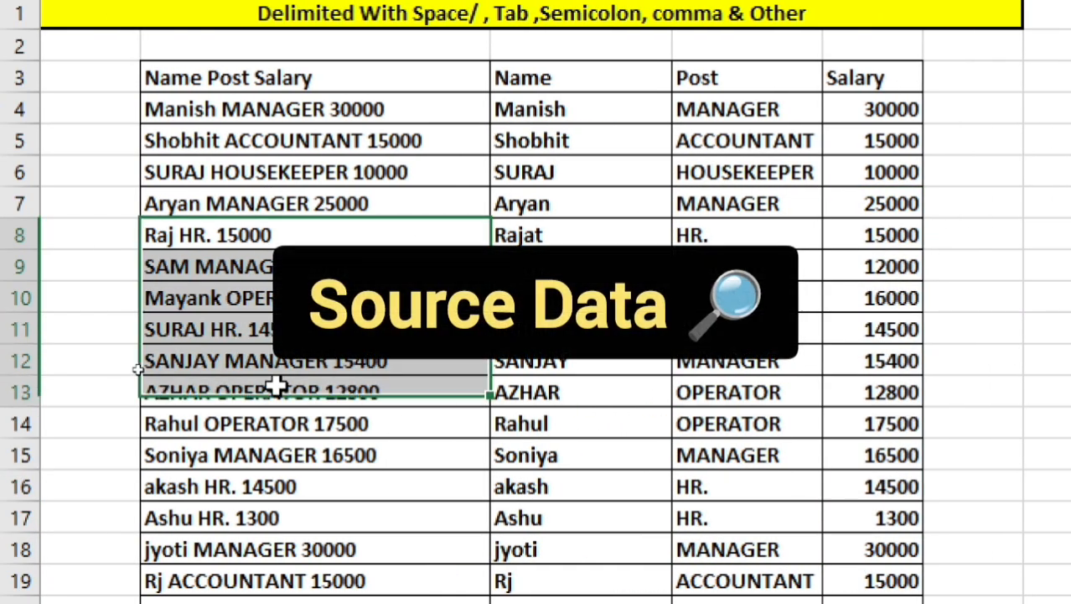
Compare the separated name in C8 with its source entry, and undo the shortening of the name in B8.
{"action": "left_click", "coordinate": [547, 236]}
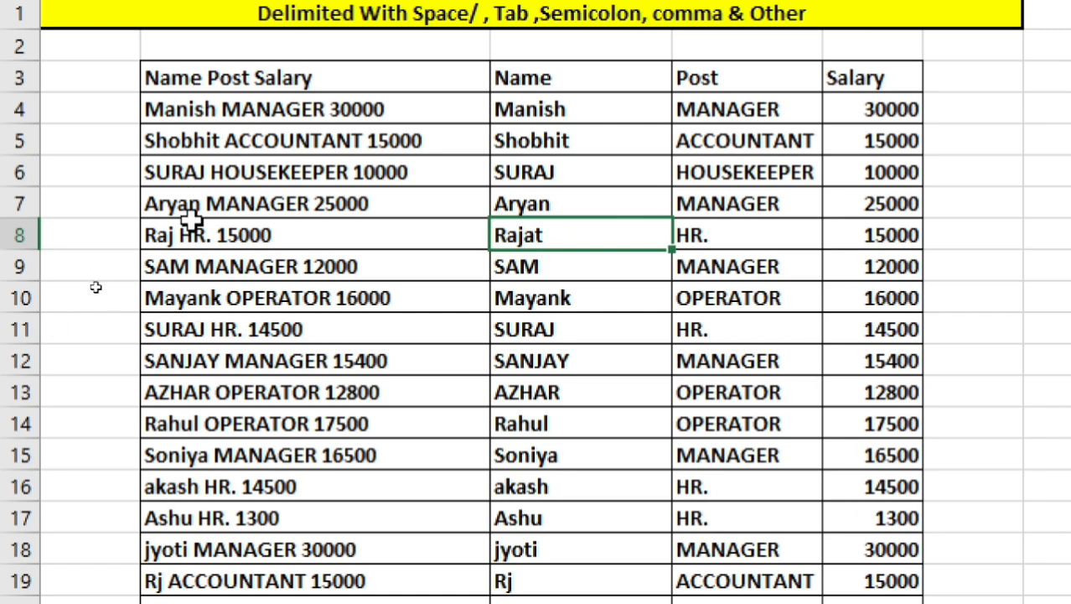
{"action": "left_click", "coordinate": [178, 237]}
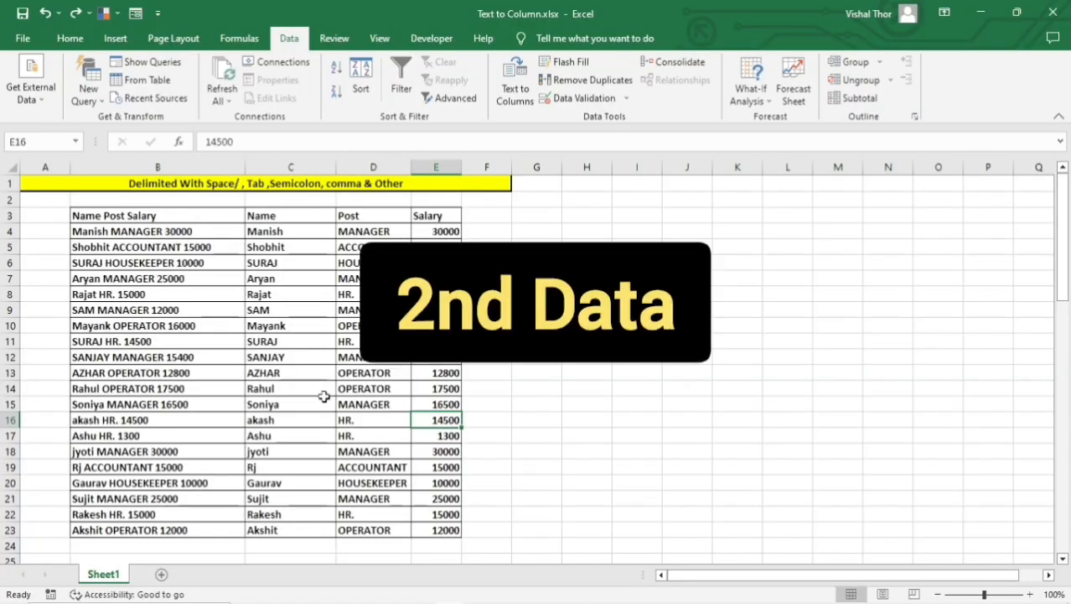
Examine the combined Salesman,State,Product table in rows 26 to 40 and its empty Salesman, State and Product columns.
{"action": "scroll", "coordinate": [312, 394], "scroll_direction": "down", "scroll_amount": 2}
{"action": "scroll", "coordinate": [312, 394], "scroll_direction": "down", "scroll_amount": 4}
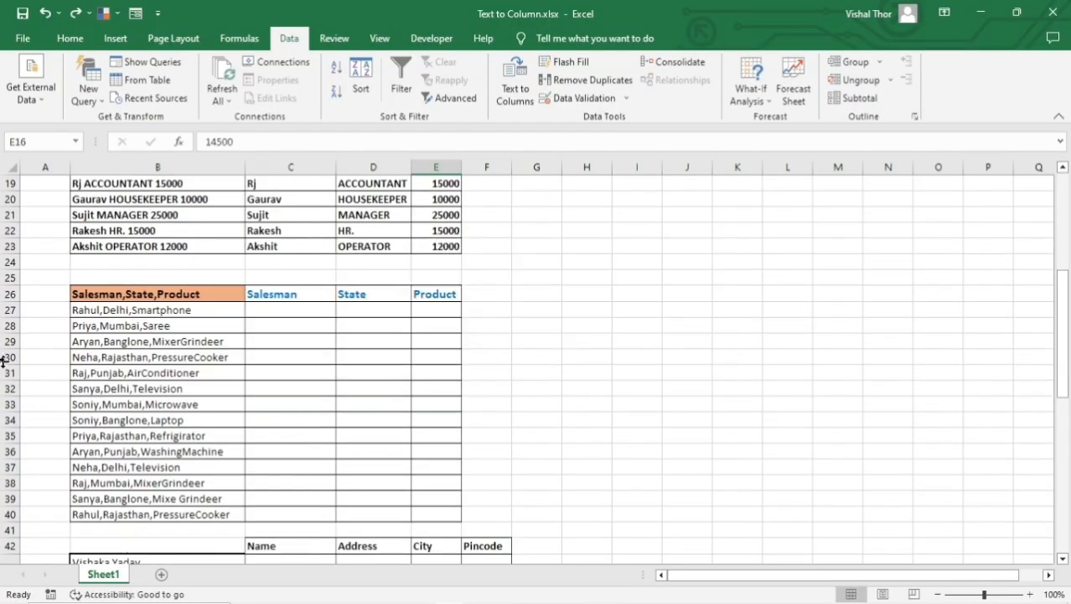
{"action": "left_click", "coordinate": [109, 311]}
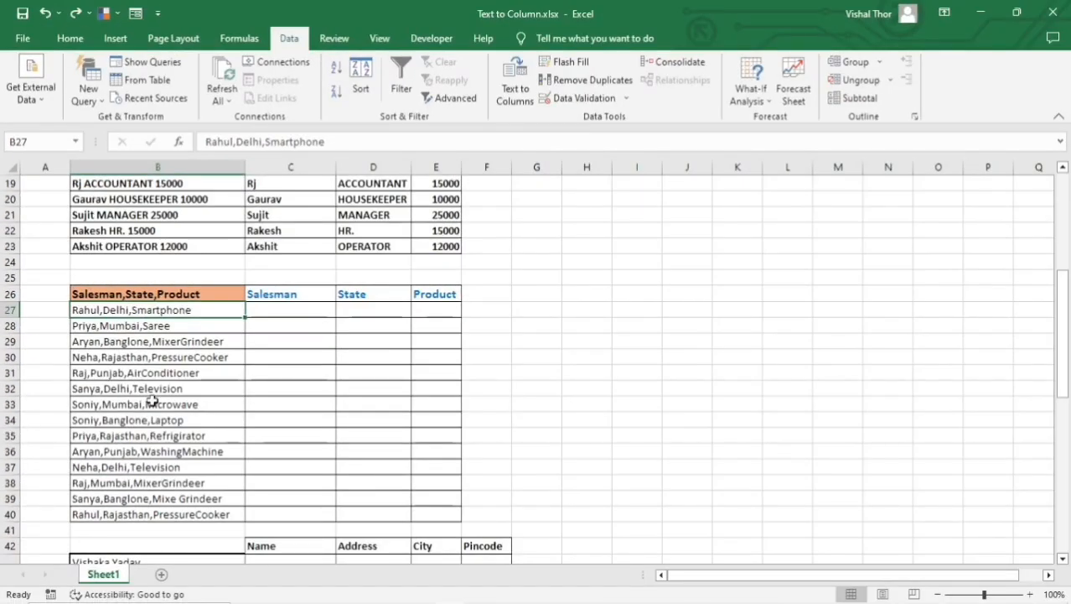
{"action": "left_click", "coordinate": [152, 403]}
{"action": "left_click_drag", "start_coordinate": [272, 313], "coordinate": [276, 467]}
{"action": "left_click_drag", "start_coordinate": [388, 324], "coordinate": [393, 514]}
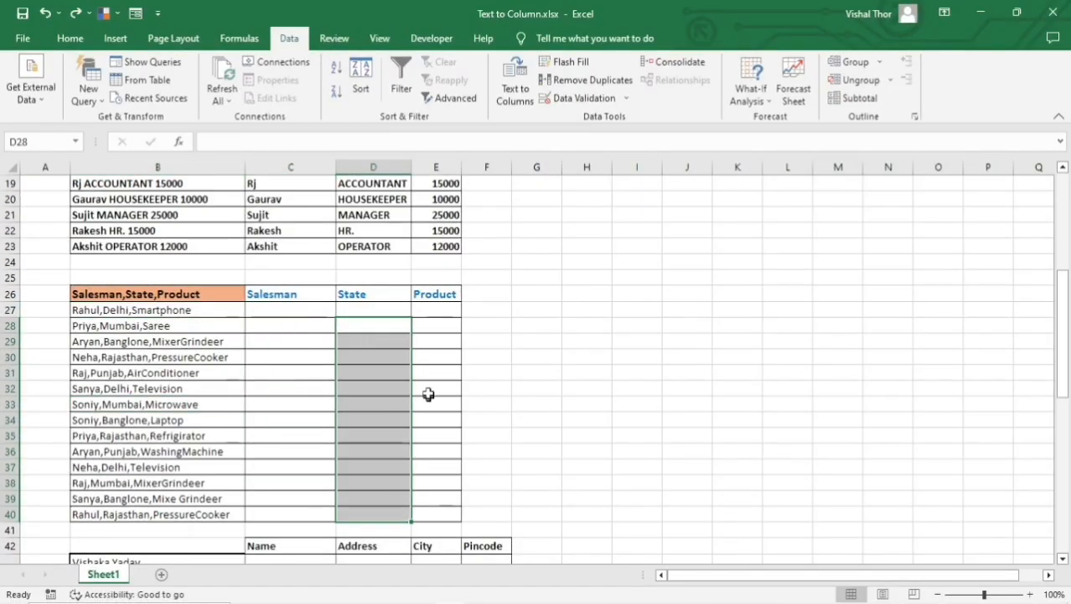
{"action": "left_click_drag", "start_coordinate": [449, 339], "coordinate": [432, 486]}
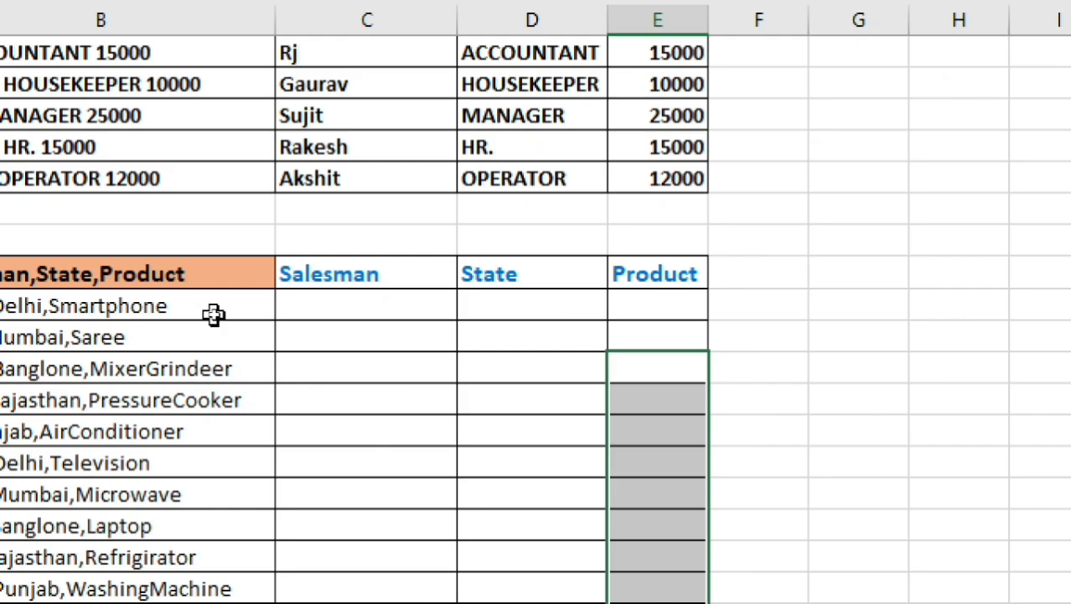
{"action": "left_click_drag", "start_coordinate": [216, 312], "coordinate": [198, 462]}
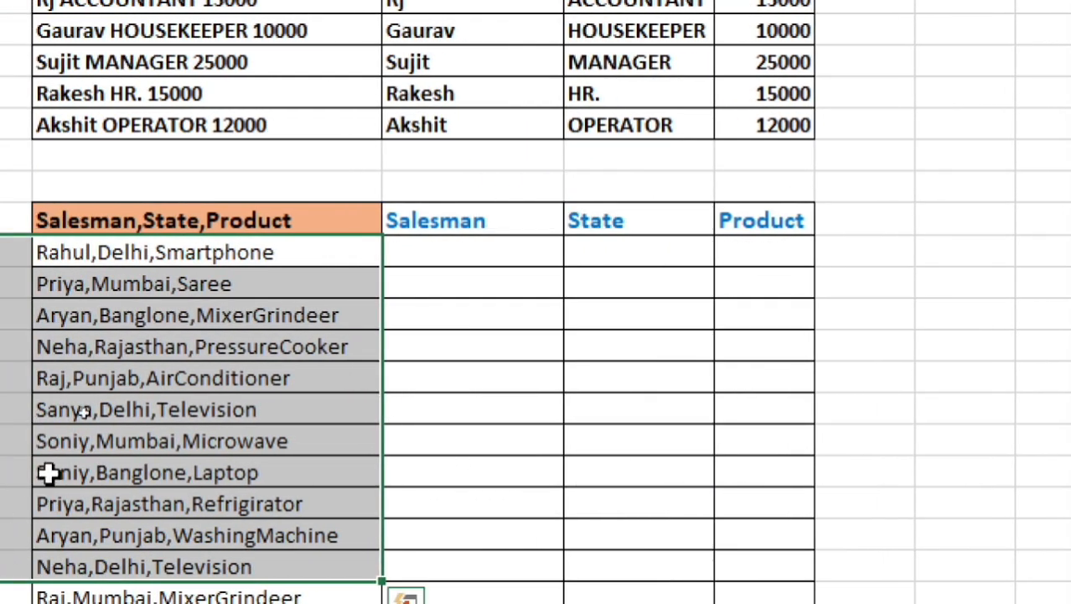
{"action": "left_click", "coordinate": [43, 441]}
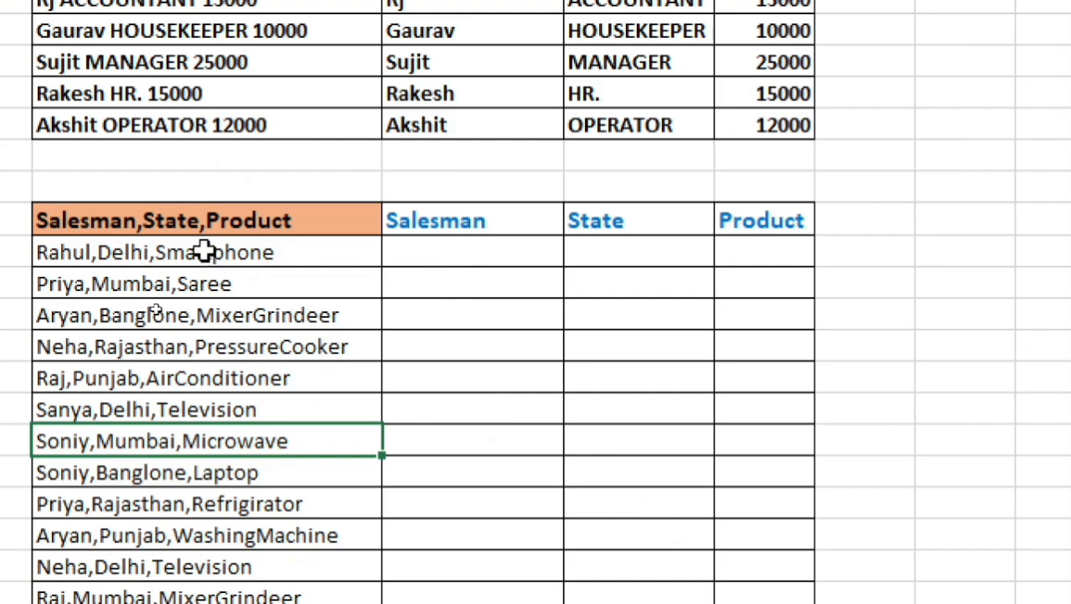
Start Text to Columns on the combined entries in B27:B40, keeping Delimited as the original data type.
{"action": "left_click", "coordinate": [235, 252]}
{"action": "left_click_drag", "start_coordinate": [235, 252], "coordinate": [208, 587]}
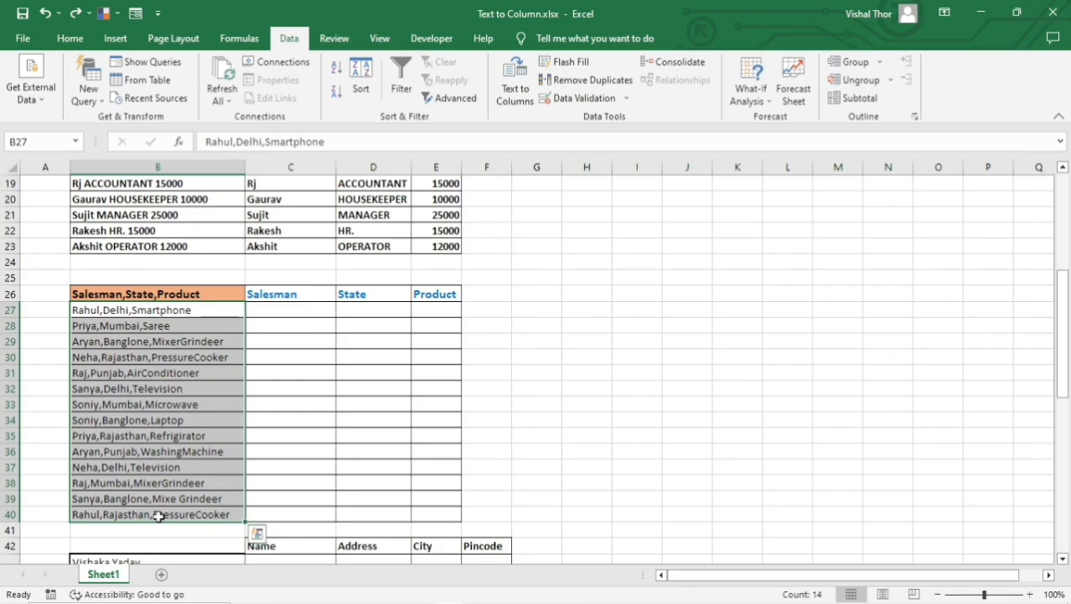
{"action": "key", "text": "alt+a"}
{"action": "key", "text": "e"}
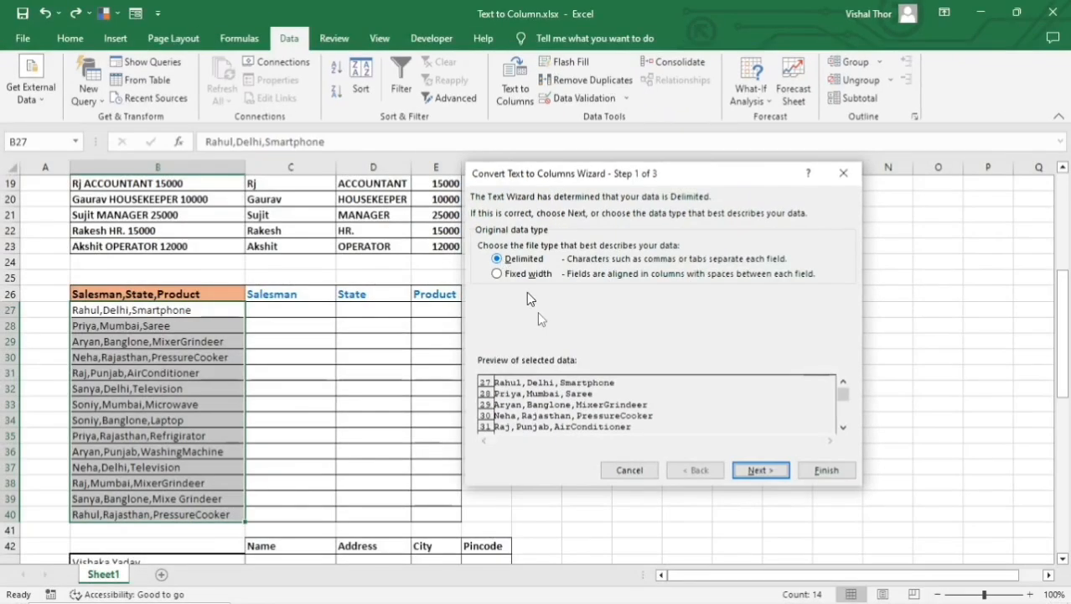
{"action": "left_click", "coordinate": [764, 474]}
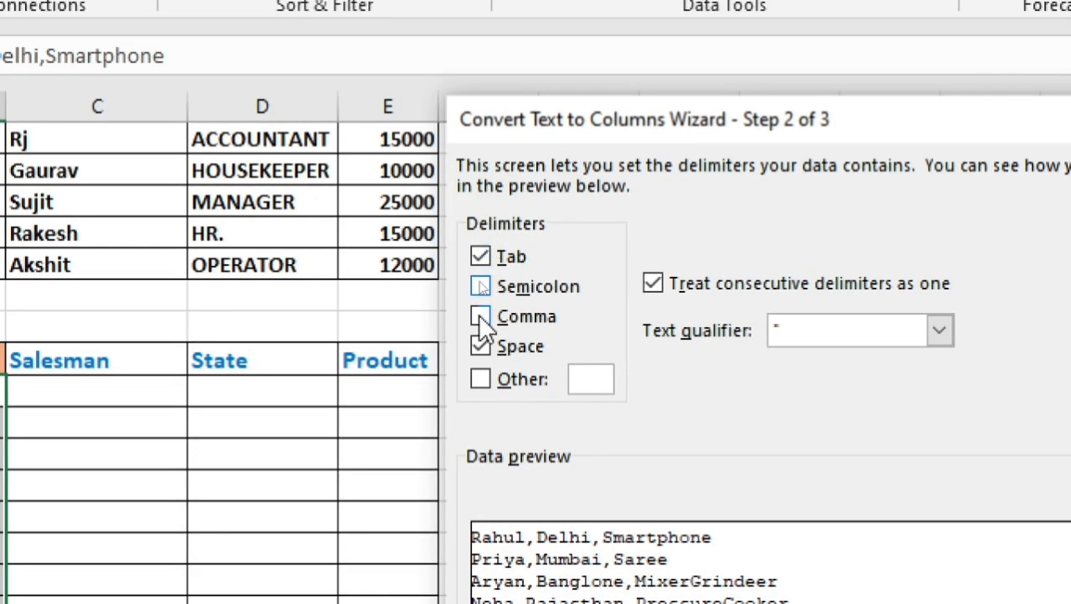
Clear the Tab and Space delimiters and the treating of consecutive delimiters as one, and use Comma as the only delimiter.
{"action": "left_click", "coordinate": [480, 256]}
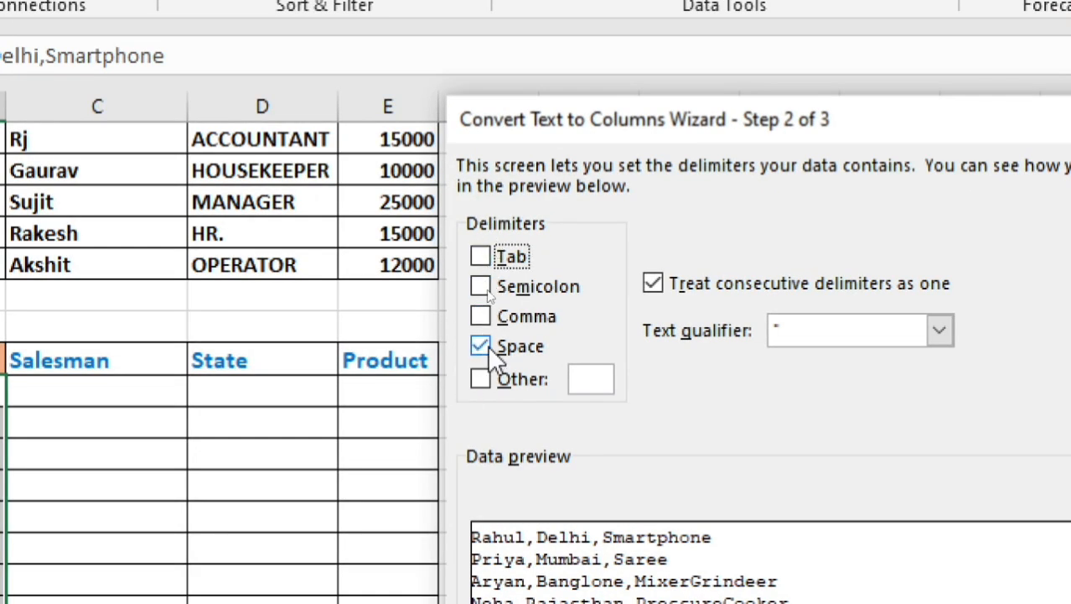
{"action": "left_click", "coordinate": [479, 345]}
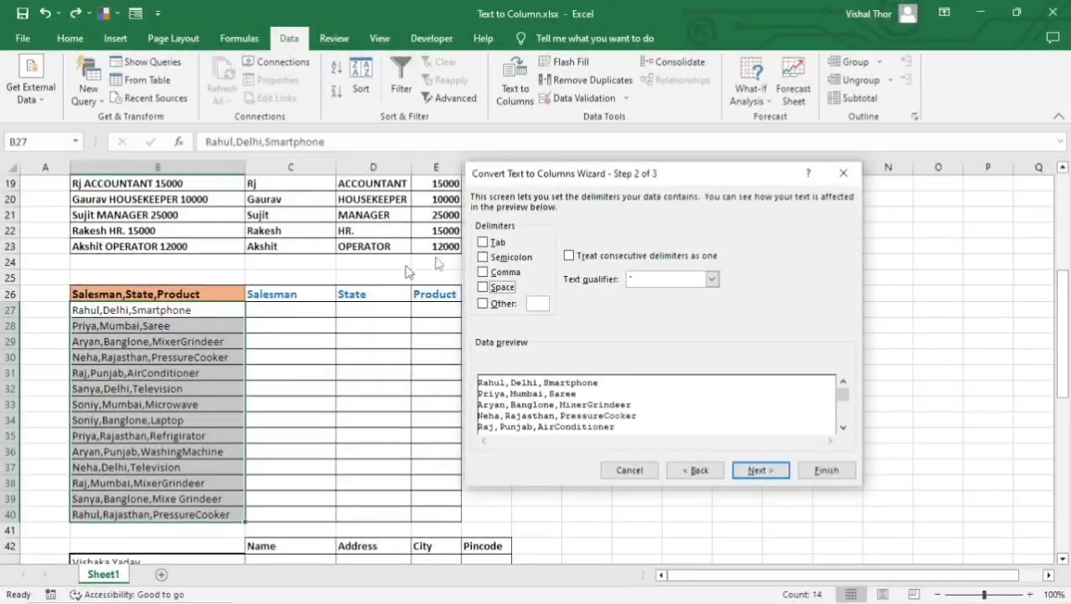
{"action": "left_click", "coordinate": [492, 277]}
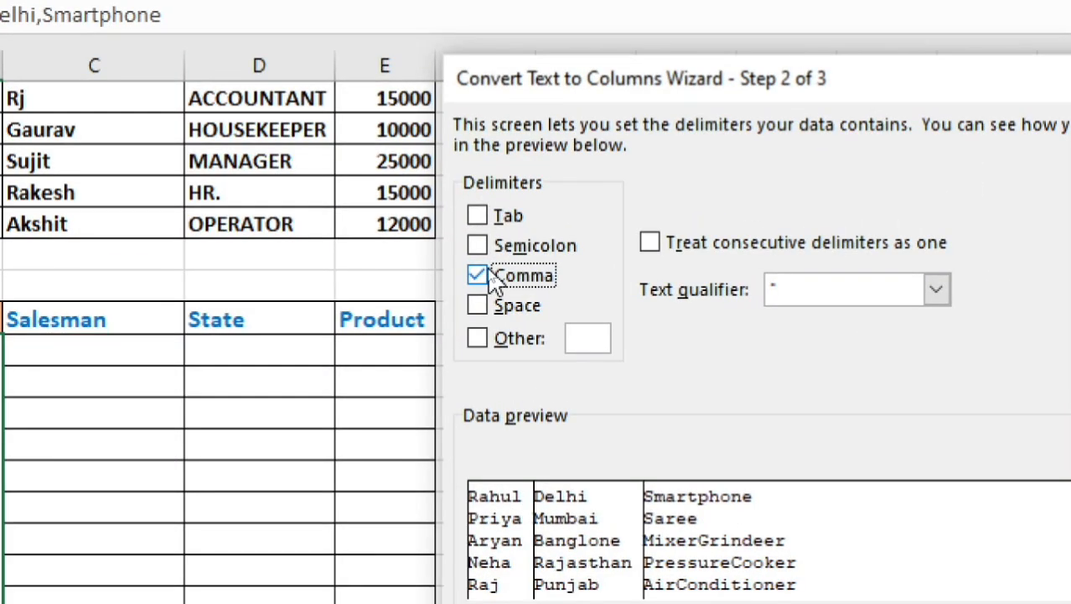
{"action": "left_click", "coordinate": [492, 276]}
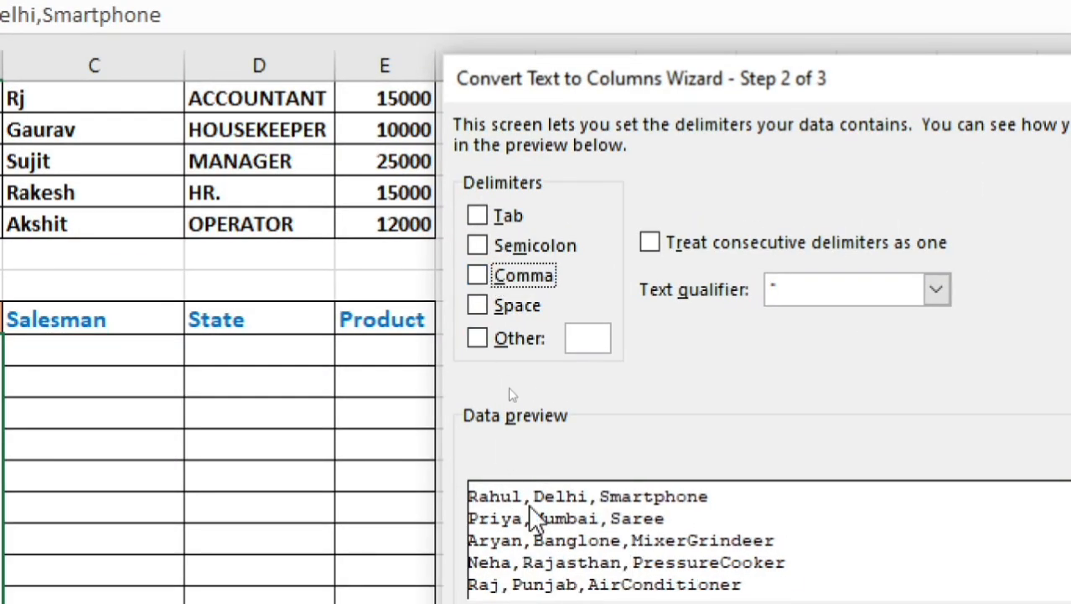
{"action": "left_click", "coordinate": [476, 279]}
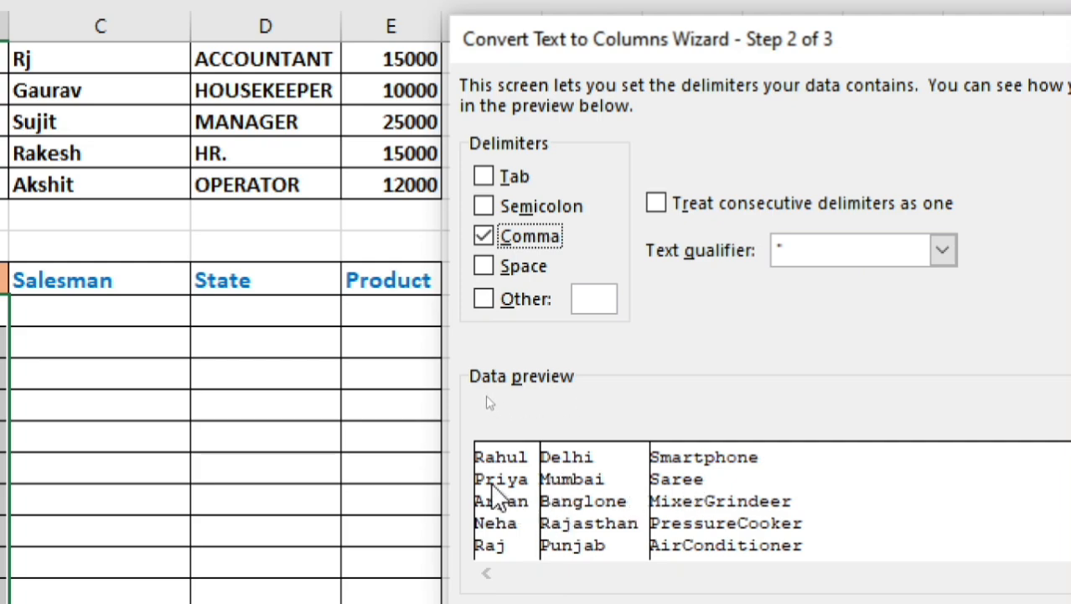
{"action": "left_click", "coordinate": [484, 237]}
{"action": "left_click", "coordinate": [483, 239]}
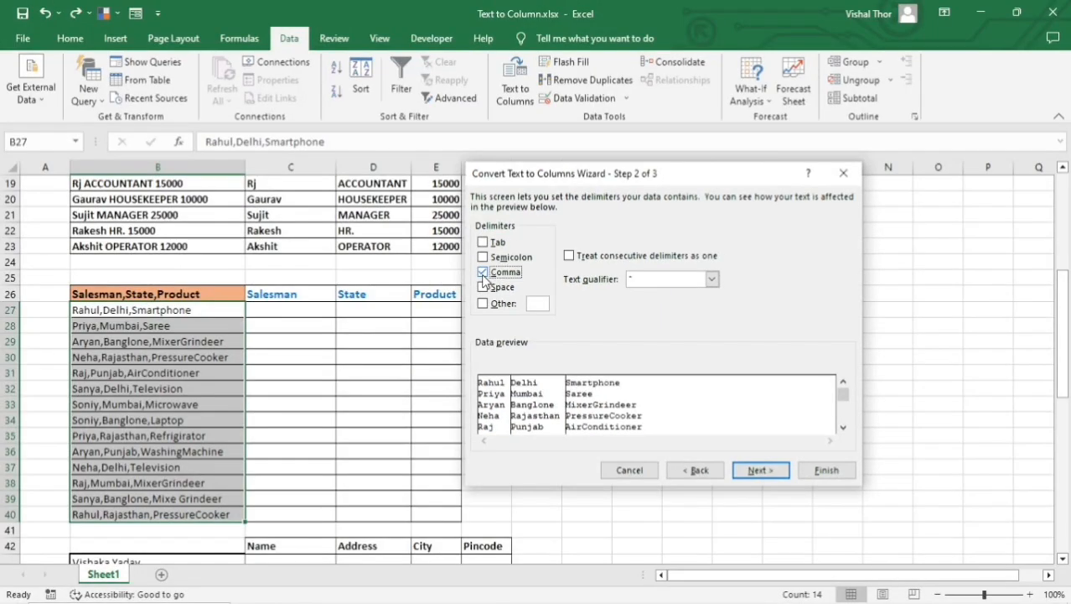
Set the destination to cell C27, keep the General column format, and finish the conversion.
{"action": "left_click", "coordinate": [761, 470]}
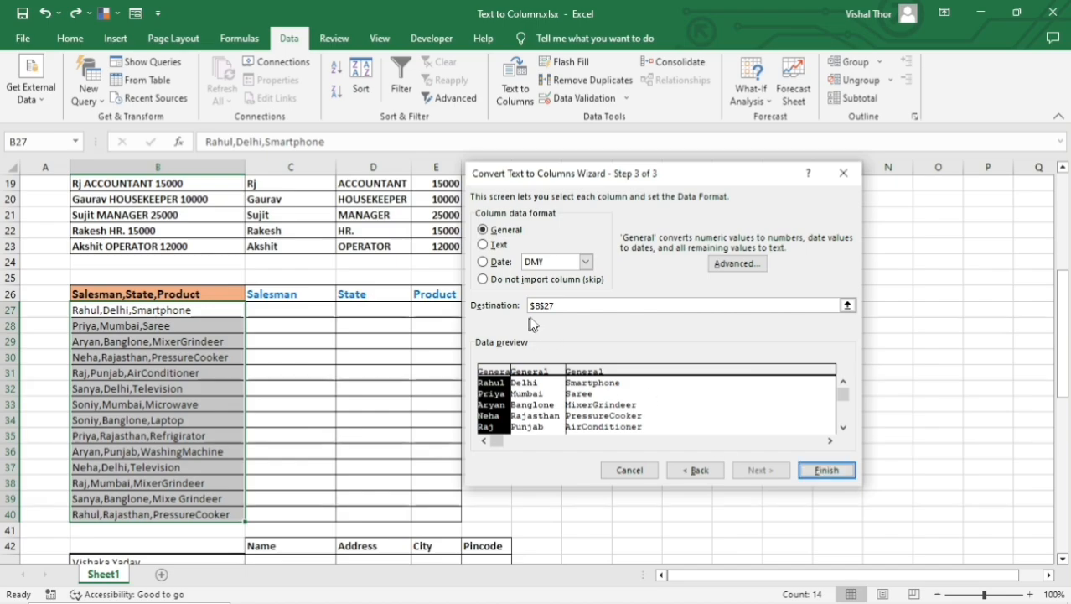
{"action": "left_click", "coordinate": [553, 306]}
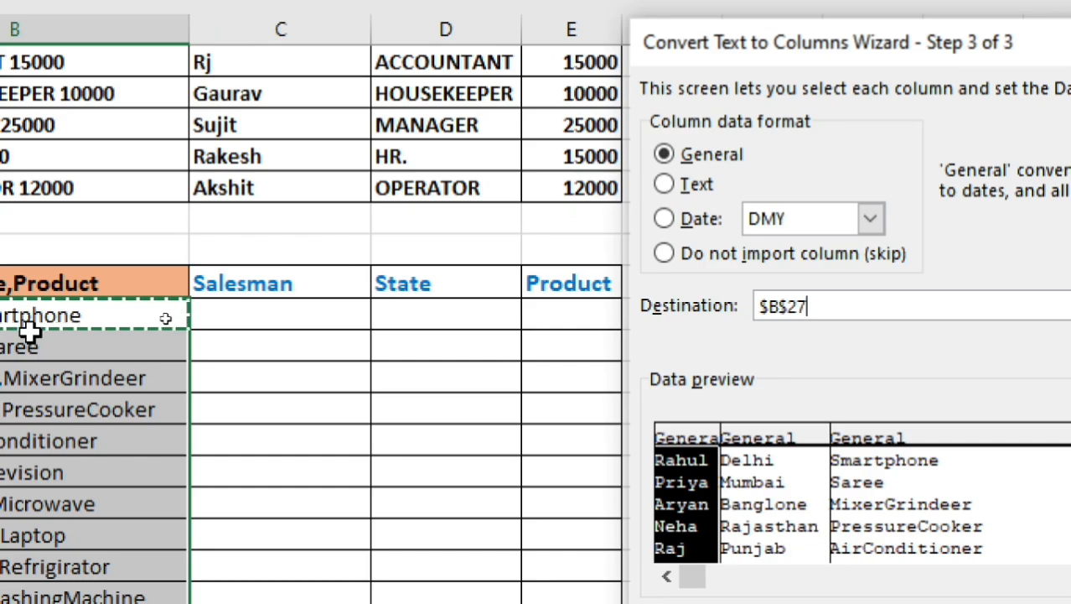
{"action": "left_click", "coordinate": [254, 314]}
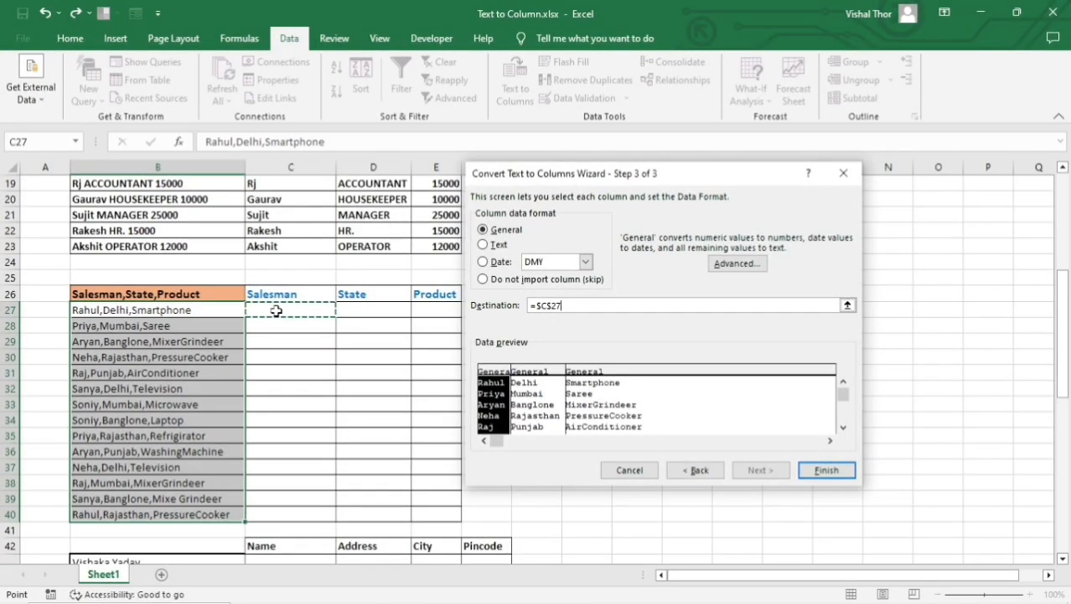
{"action": "left_click", "coordinate": [825, 471]}
{"action": "left_click", "coordinate": [509, 356]}
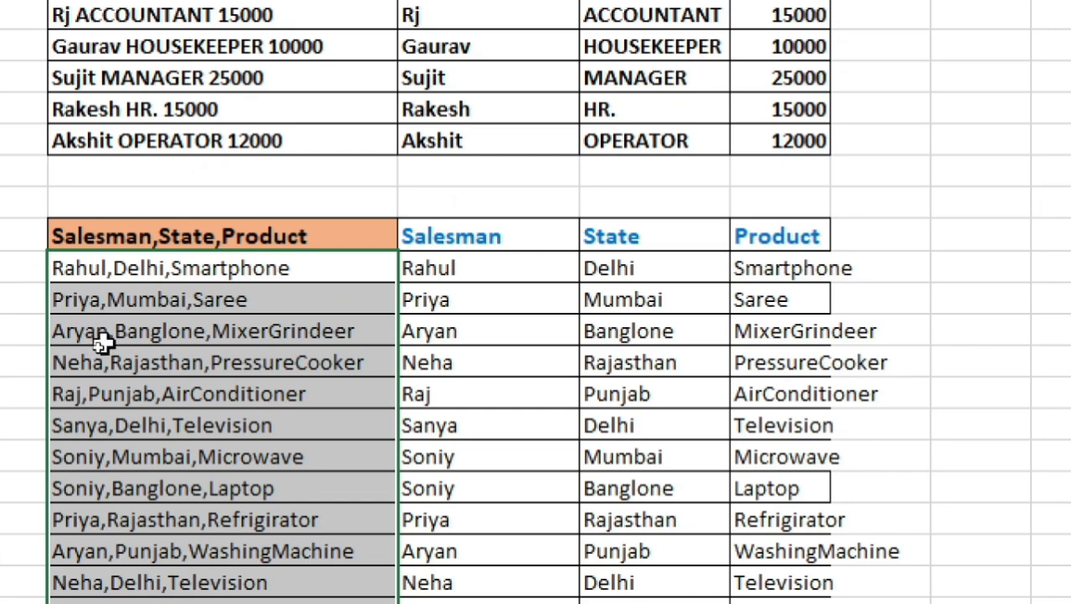
Review the separated Salesman, State and Product values against the combined entries in the source column.
{"action": "left_click_drag", "start_coordinate": [146, 260], "coordinate": [168, 592]}
{"action": "left_click_drag", "start_coordinate": [470, 288], "coordinate": [493, 427]}
{"action": "left_click", "coordinate": [709, 321]}
{"action": "left_click", "coordinate": [795, 329]}
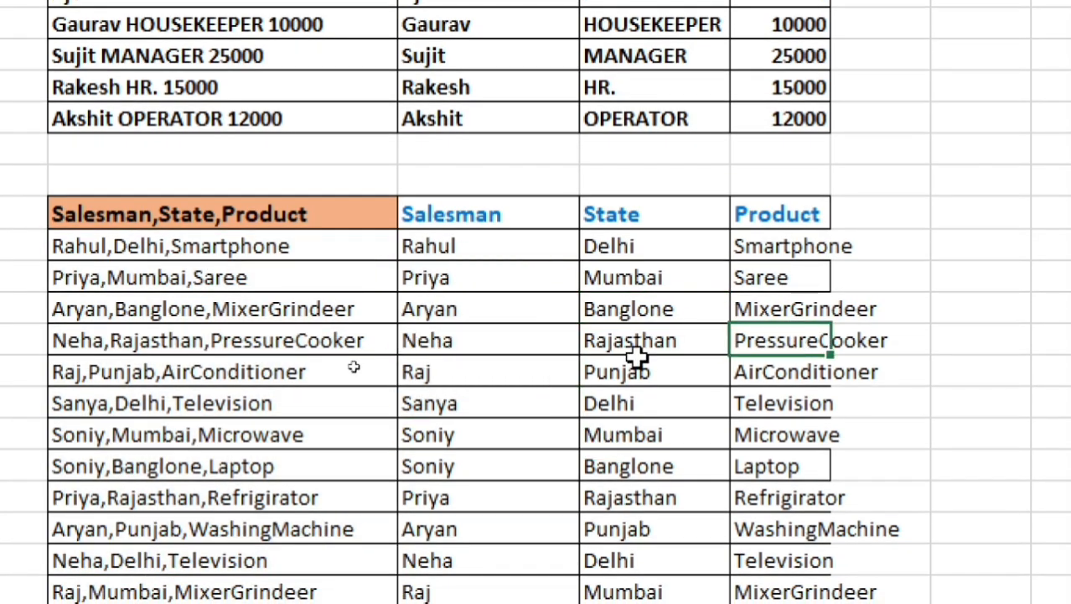
{"action": "left_click", "coordinate": [626, 310]}
{"action": "left_click", "coordinate": [747, 366]}
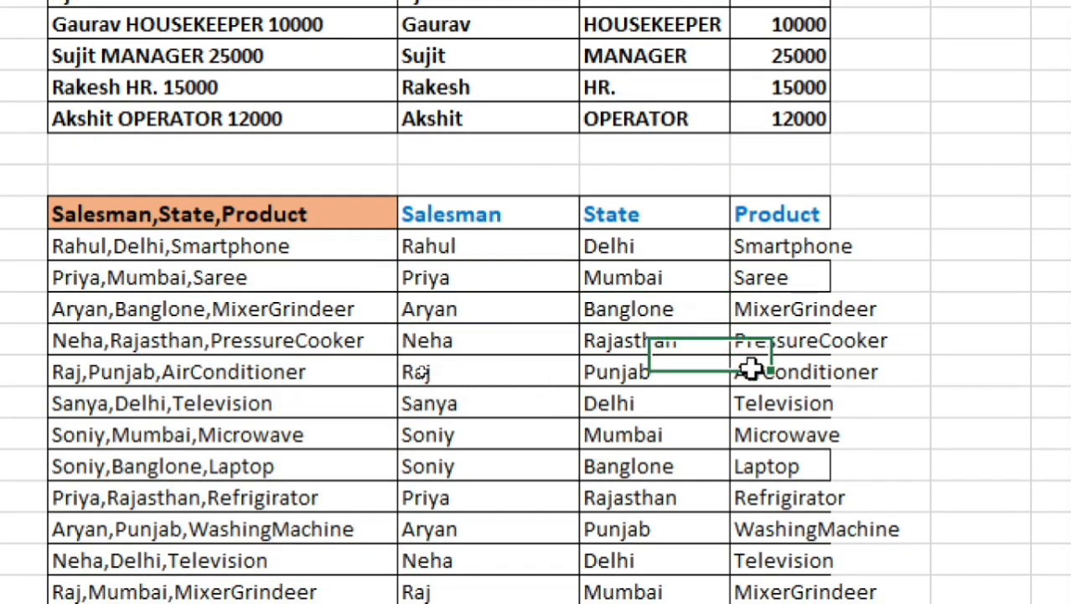
{"action": "left_click", "coordinate": [620, 339]}
{"action": "left_click", "coordinate": [471, 349]}
{"action": "left_click", "coordinate": [142, 308]}
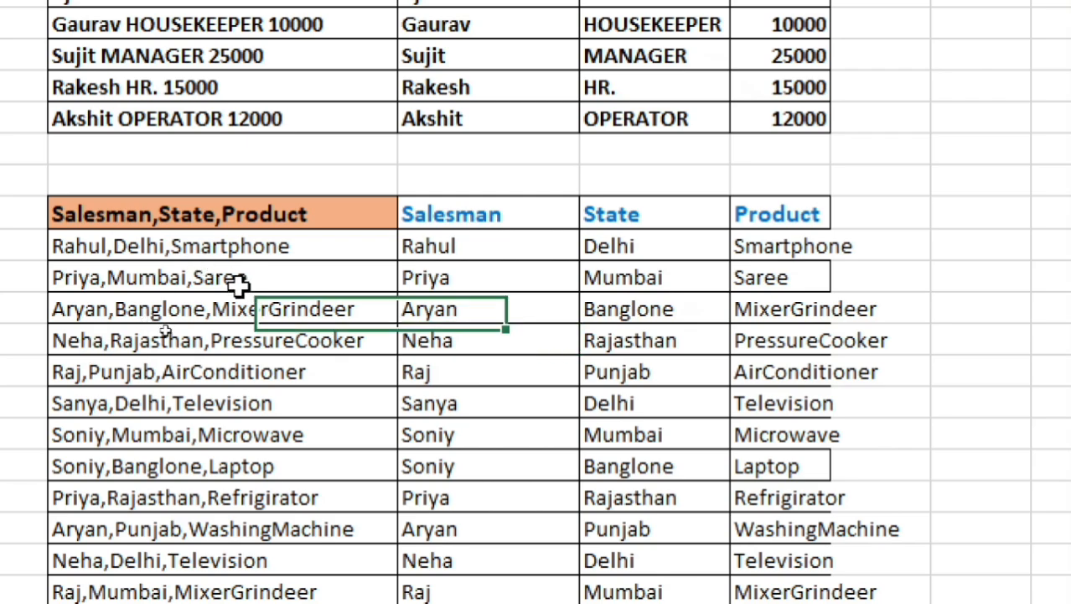
{"action": "left_click", "coordinate": [722, 390]}
{"action": "left_click", "coordinate": [754, 401]}
{"action": "left_click_drag", "start_coordinate": [285, 250], "coordinate": [273, 558]}
{"action": "left_click_drag", "start_coordinate": [503, 249], "coordinate": [549, 560]}
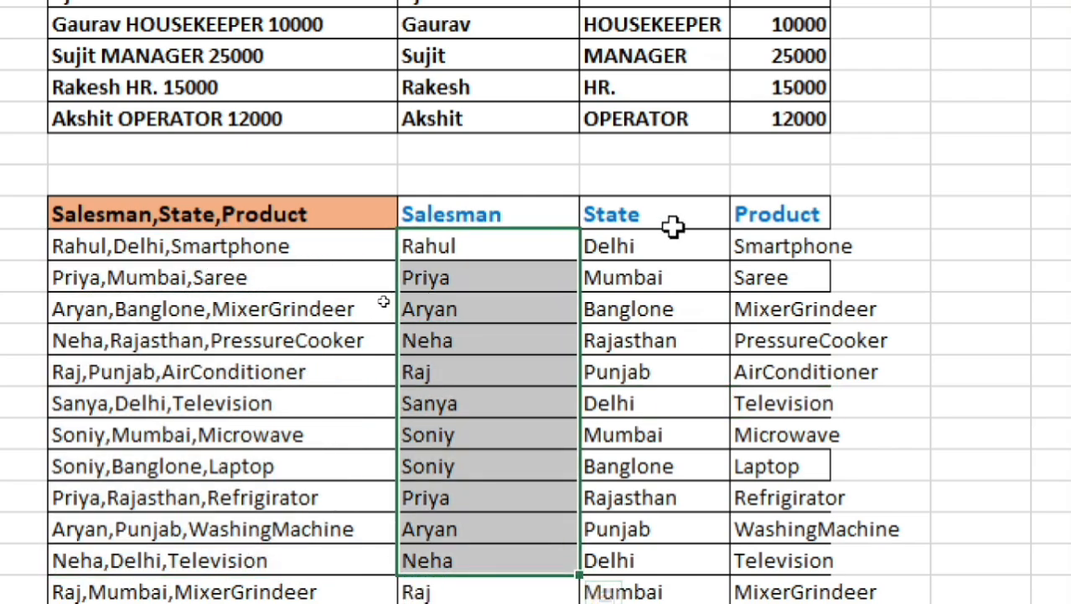
{"action": "left_click_drag", "start_coordinate": [671, 245], "coordinate": [696, 466]}
{"action": "left_click_drag", "start_coordinate": [788, 246], "coordinate": [789, 560]}
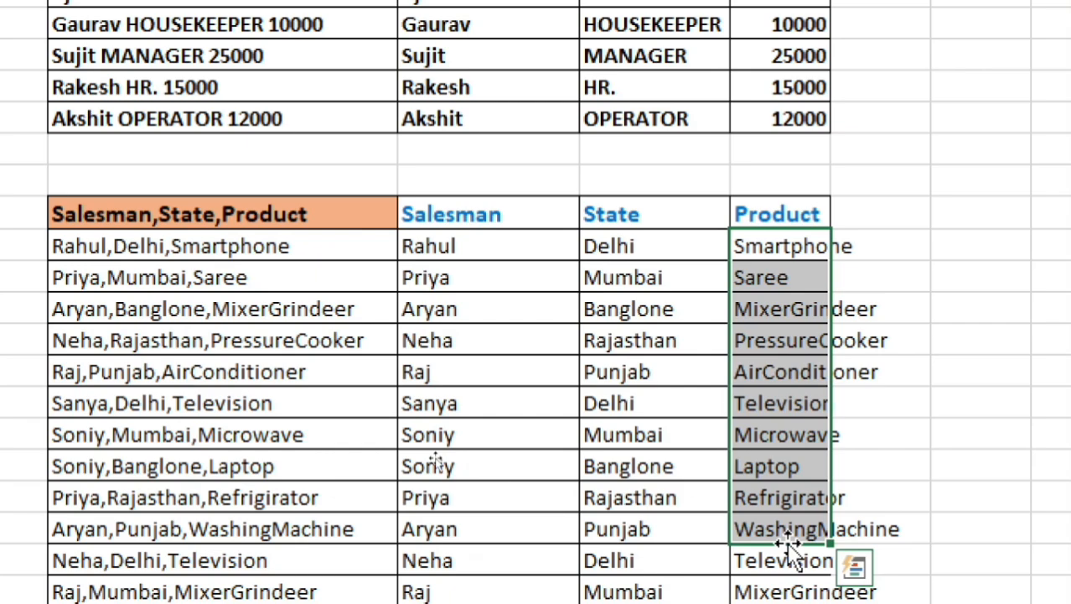
{"action": "left_click", "coordinate": [624, 405]}
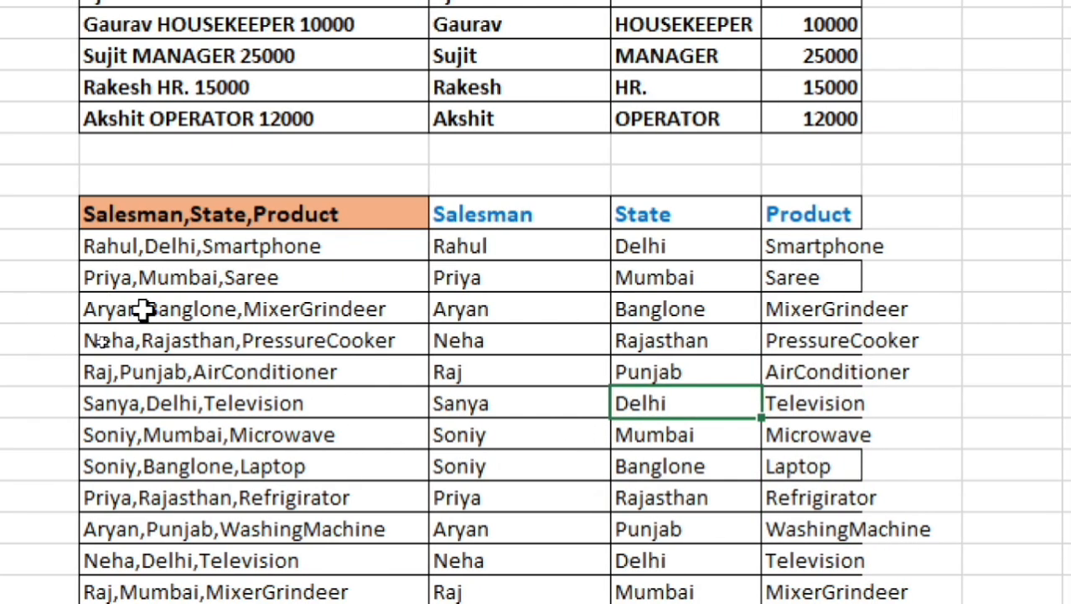
Replace the salesman's name in the combined entry in cell B29 with a different first name in capitals.
{"action": "double_click", "coordinate": [144, 309]}
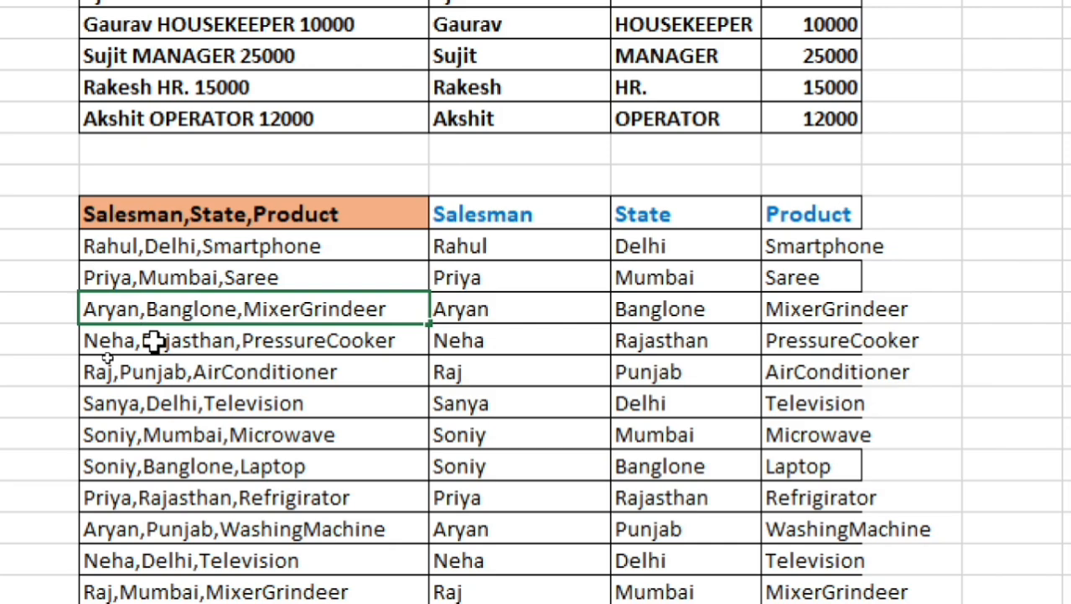
{"action": "key", "text": "BackSpace"}
{"action": "key", "text": "BackSpace"}
{"action": "key", "text": "BackSpace"}
{"action": "key", "text": "BackSpace"}
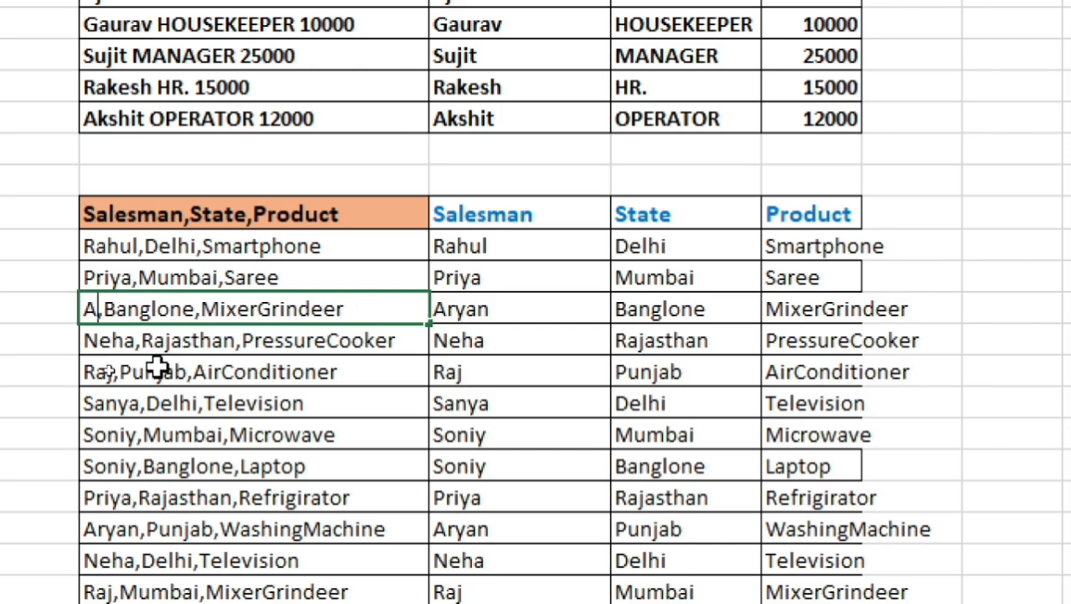
{"action": "type", "text": "RJUN"}
{"action": "key", "text": "Return"}
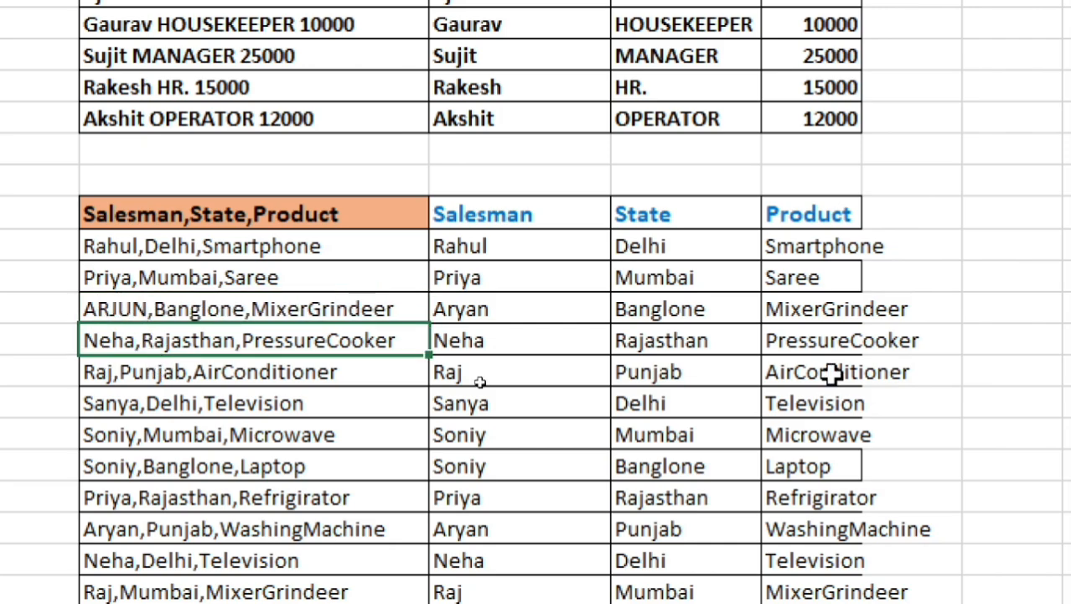
Check the separated salesman name in C29 against the edited source entry, and undo the name change in B29.
{"action": "left_click", "coordinate": [478, 309]}
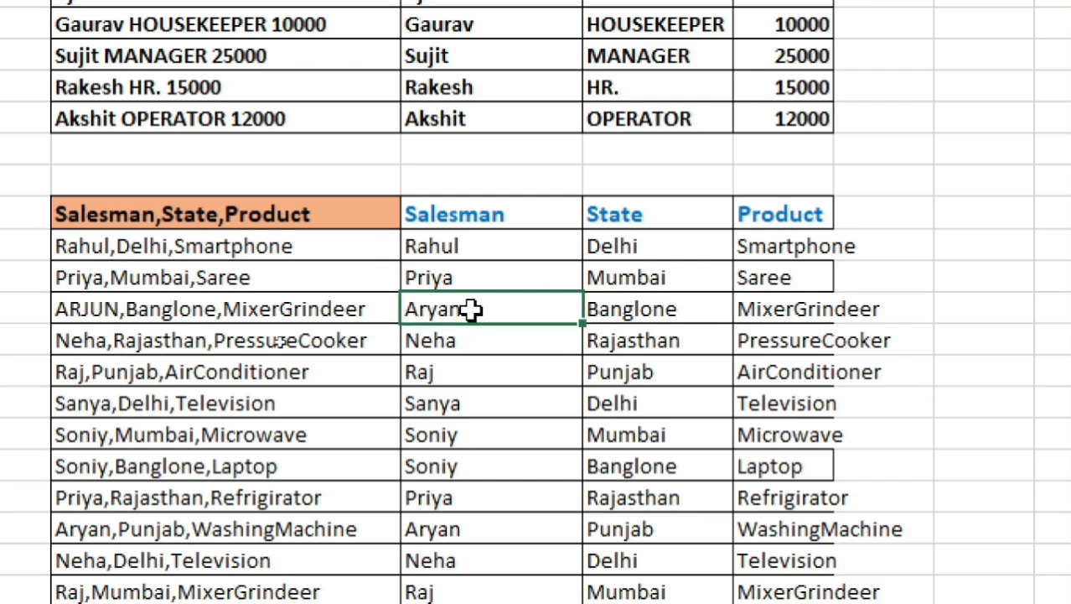
{"action": "key", "text": "Left"}
{"action": "key", "text": "ctrl+z"}
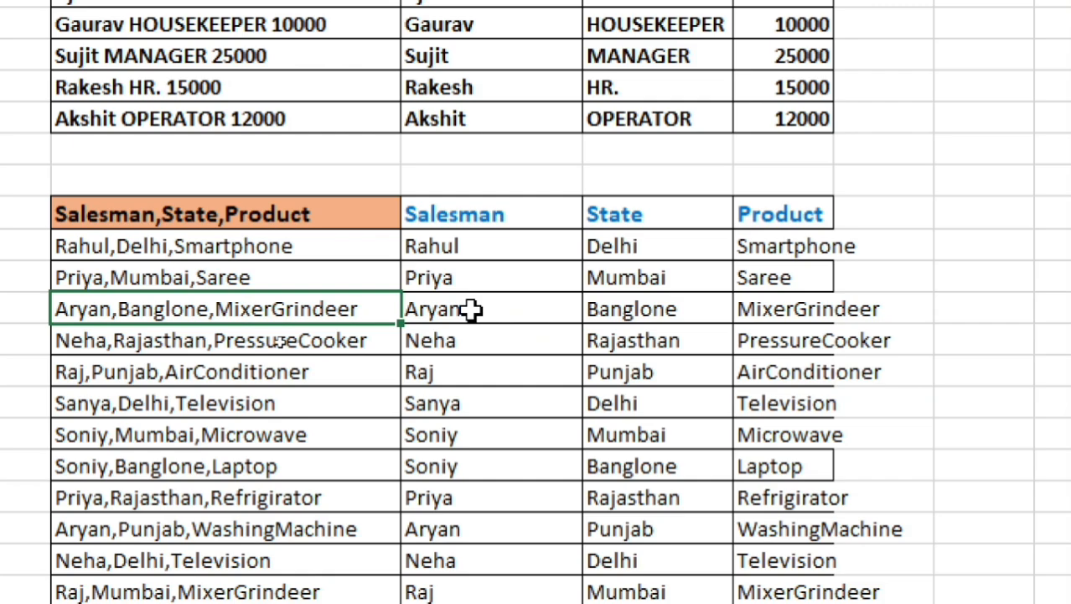
Examine the multi-line contact entries below row 42 and the empty Name, Address, City and Pincode columns beside them.
{"action": "left_click", "coordinate": [614, 402]}
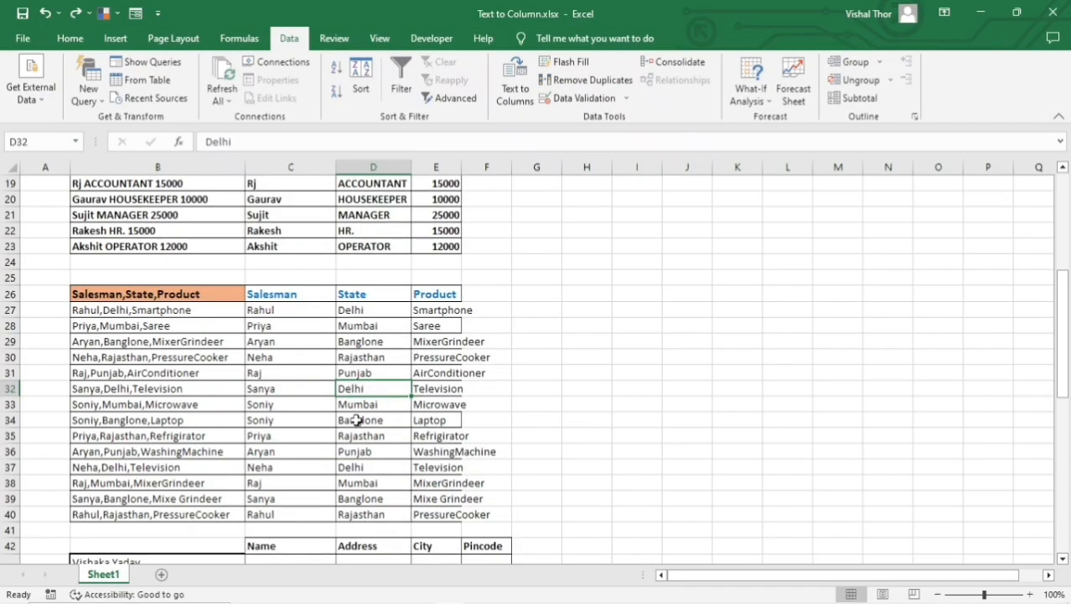
{"action": "scroll", "coordinate": [357, 420], "scroll_direction": "down", "scroll_amount": 5}
{"action": "left_click", "coordinate": [155, 361]}
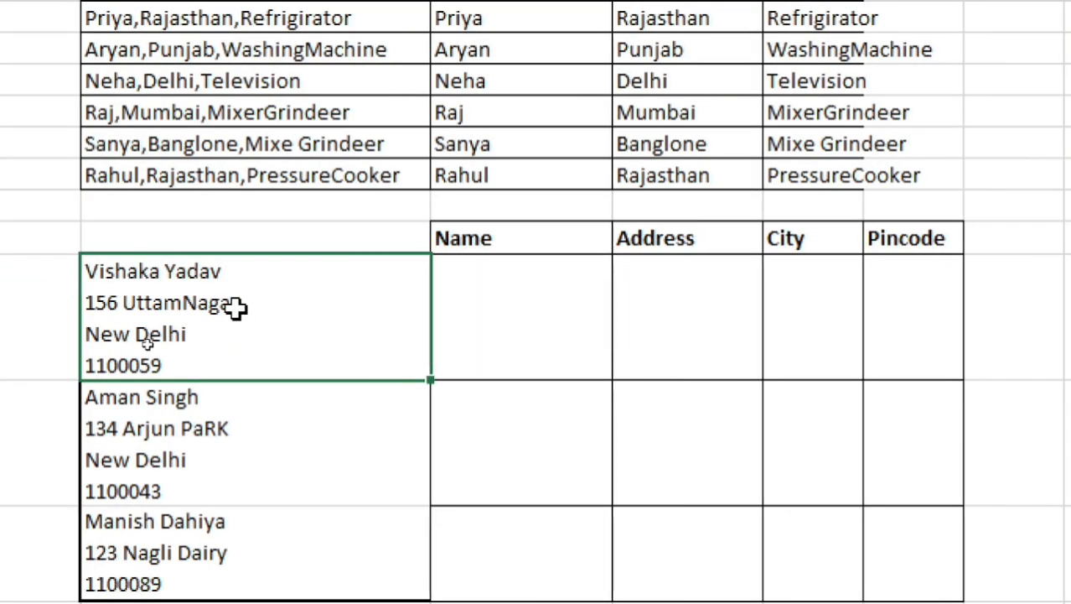
{"action": "left_click", "coordinate": [273, 460]}
{"action": "left_click", "coordinate": [285, 322]}
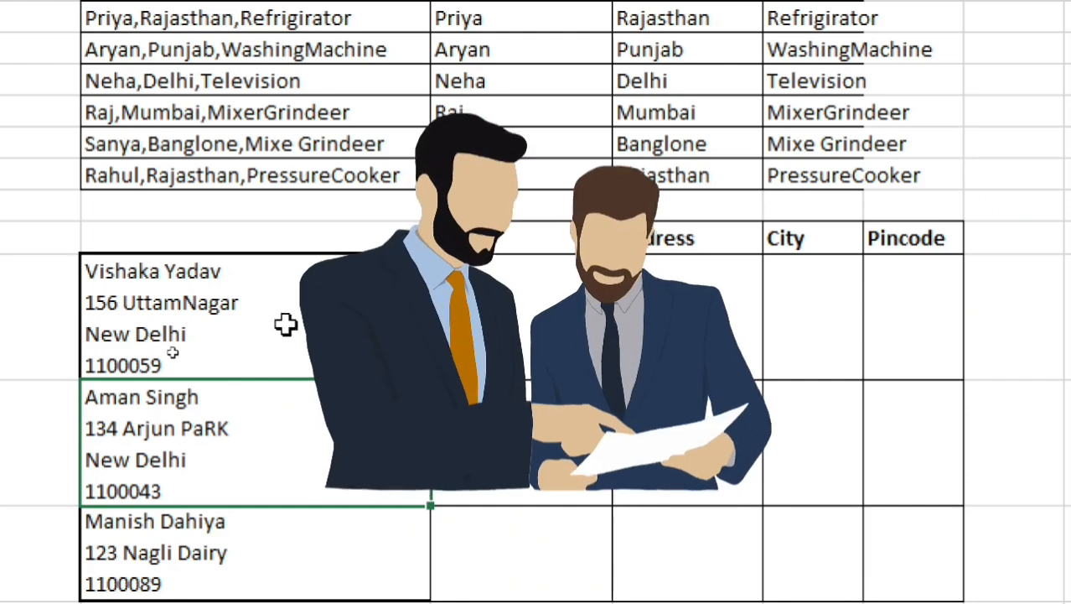
{"action": "left_click", "coordinate": [314, 431]}
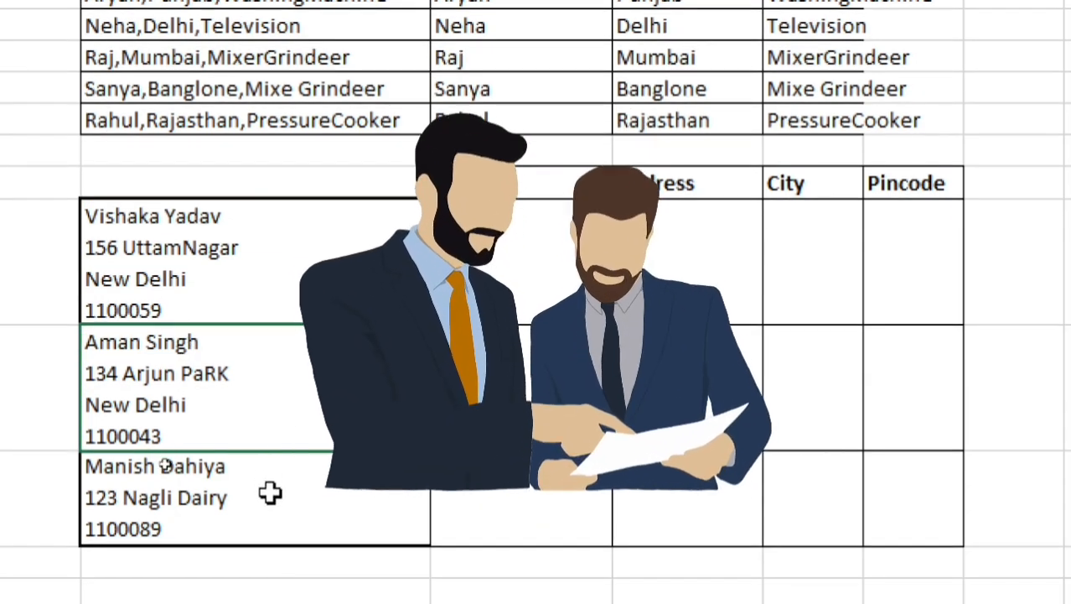
Review each multi-line contact entry in B43:B45 and match its lines to the blank Name, Address, City and Pincode cells.
{"action": "left_click", "coordinate": [270, 547]}
{"action": "left_click", "coordinate": [289, 360]}
{"action": "left_click", "coordinate": [230, 241]}
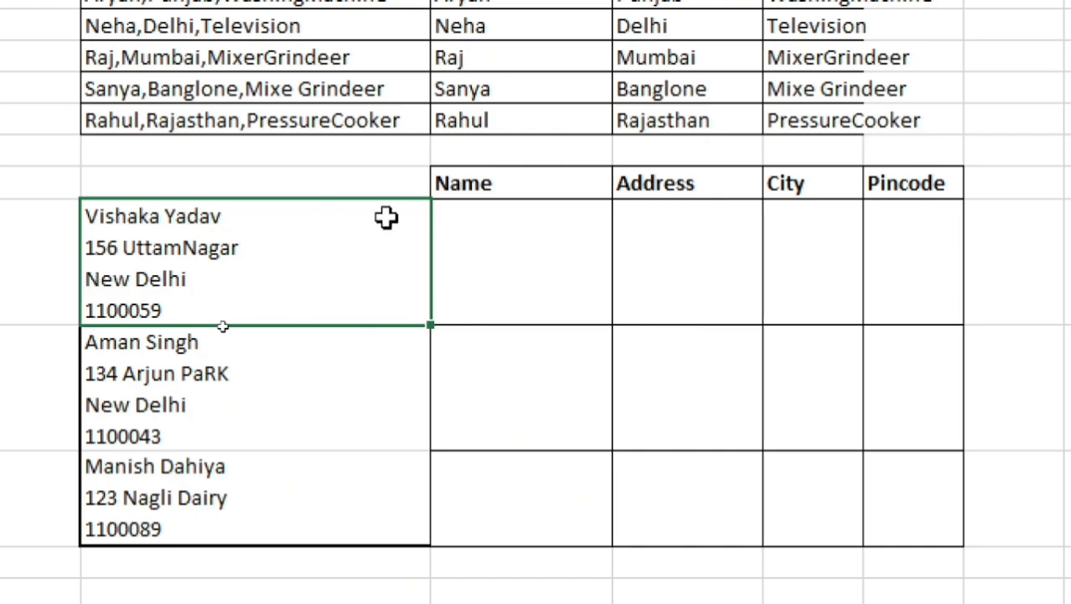
{"action": "left_click", "coordinate": [207, 394]}
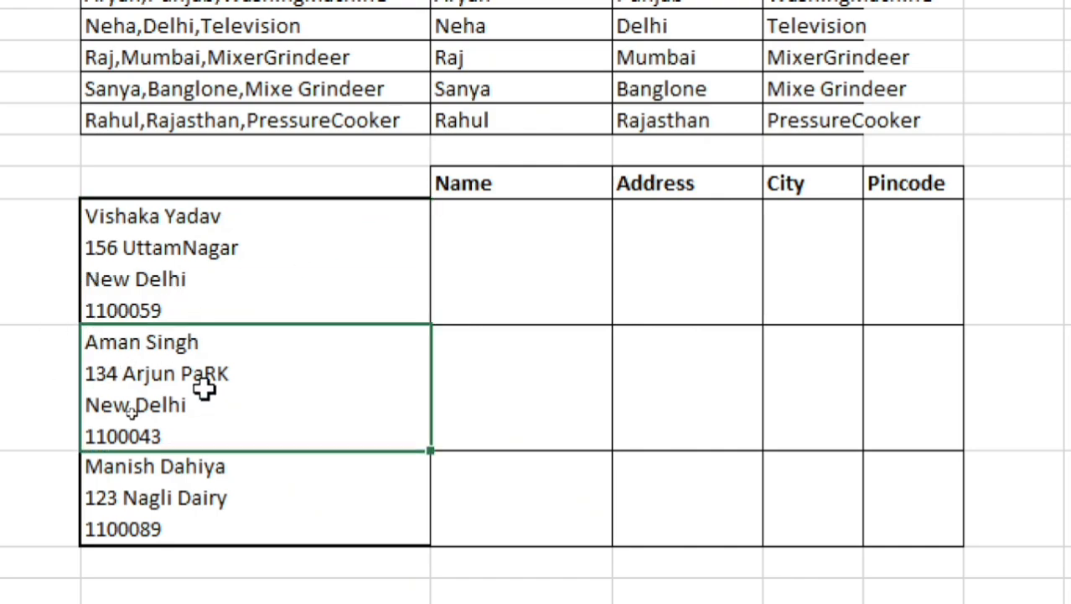
{"action": "left_click", "coordinate": [209, 514]}
{"action": "left_click_drag", "start_coordinate": [258, 275], "coordinate": [283, 479]}
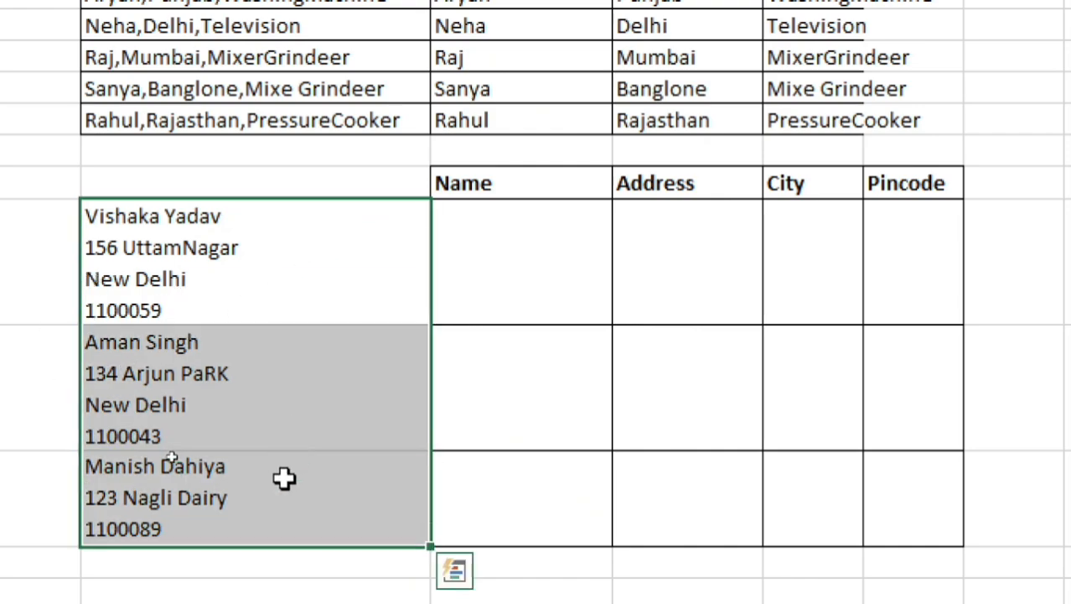
{"action": "left_click_drag", "start_coordinate": [502, 249], "coordinate": [550, 482]}
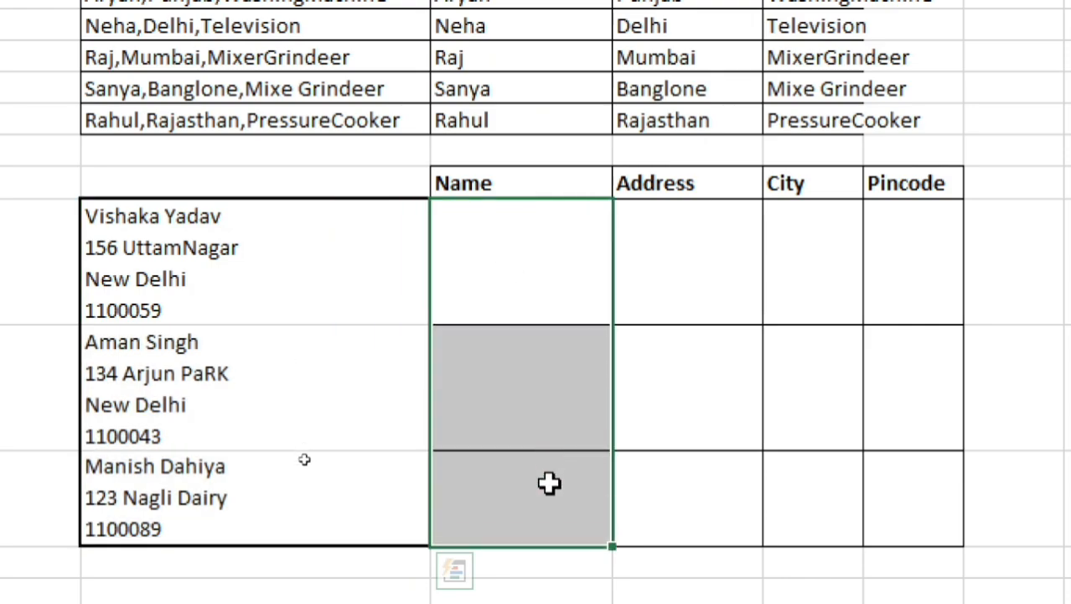
{"action": "left_click_drag", "start_coordinate": [658, 268], "coordinate": [675, 493]}
{"action": "left_click", "coordinate": [823, 416]}
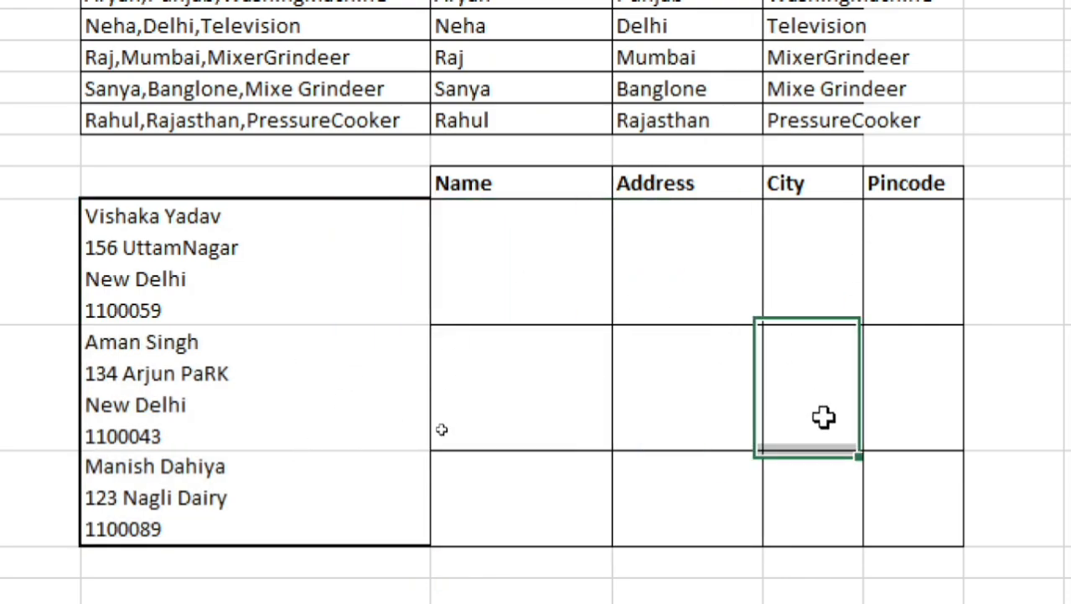
{"action": "left_click", "coordinate": [916, 276]}
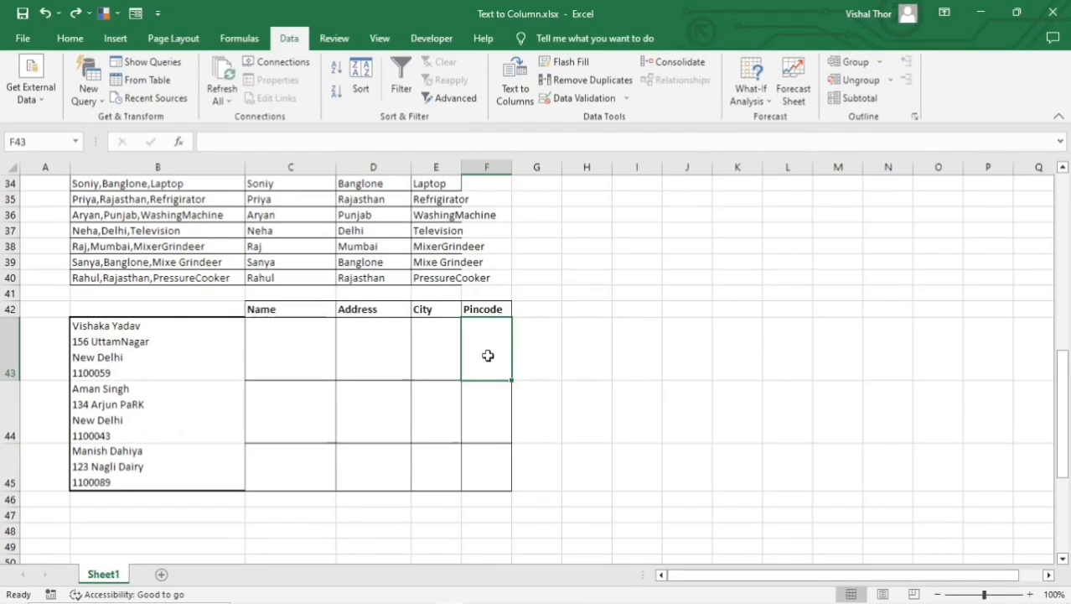
Start Text to Columns on the contact entries in B43:B45, treating them as delimited data.
{"action": "left_click_drag", "start_coordinate": [230, 358], "coordinate": [231, 470]}
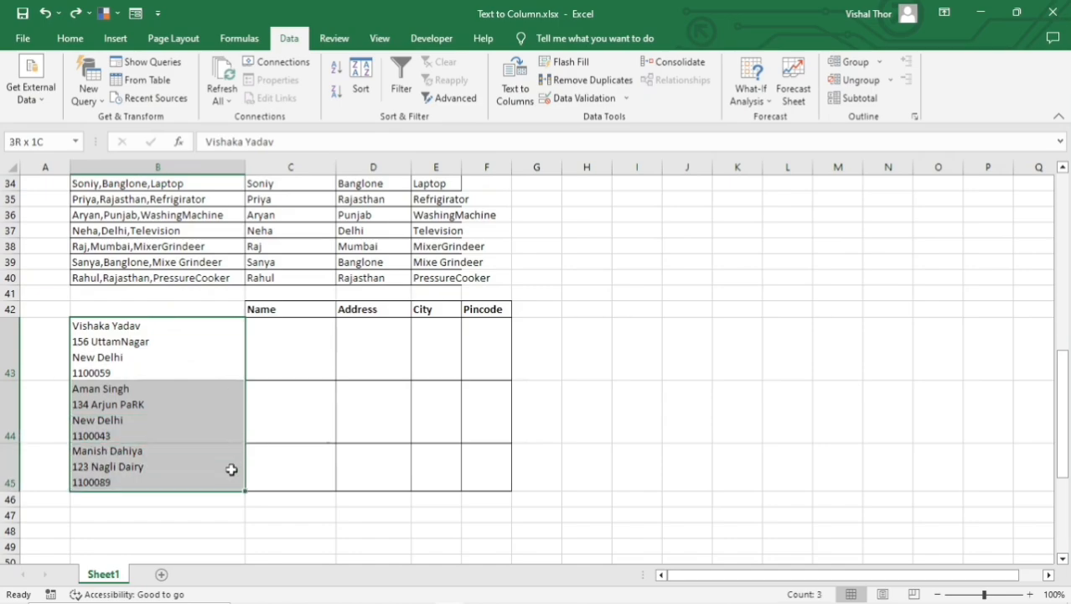
{"action": "key", "text": "alt+a"}
{"action": "key", "text": "e"}
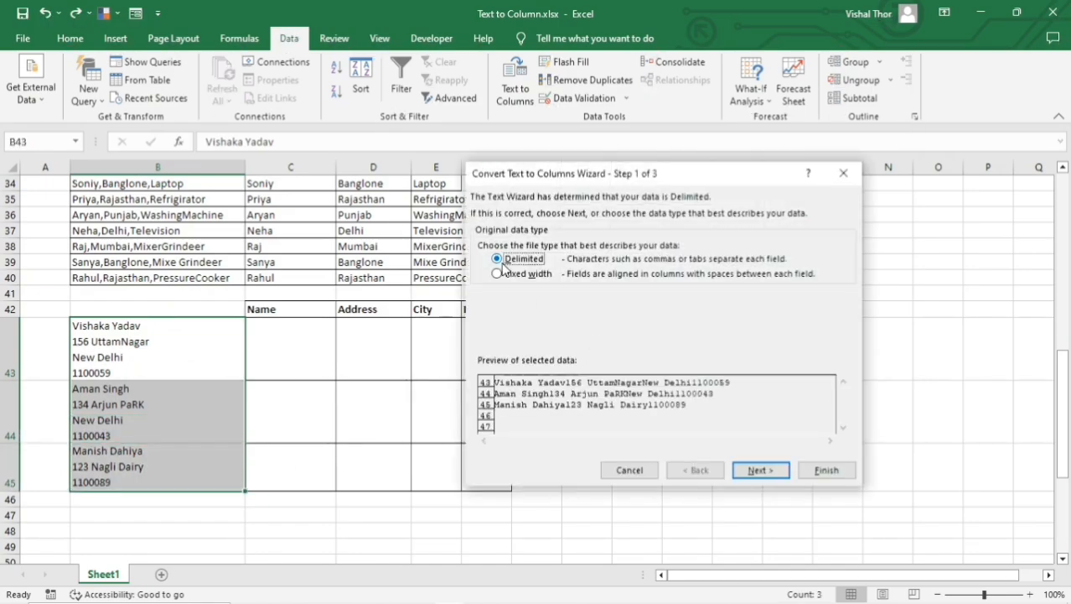
{"action": "left_click", "coordinate": [760, 470]}
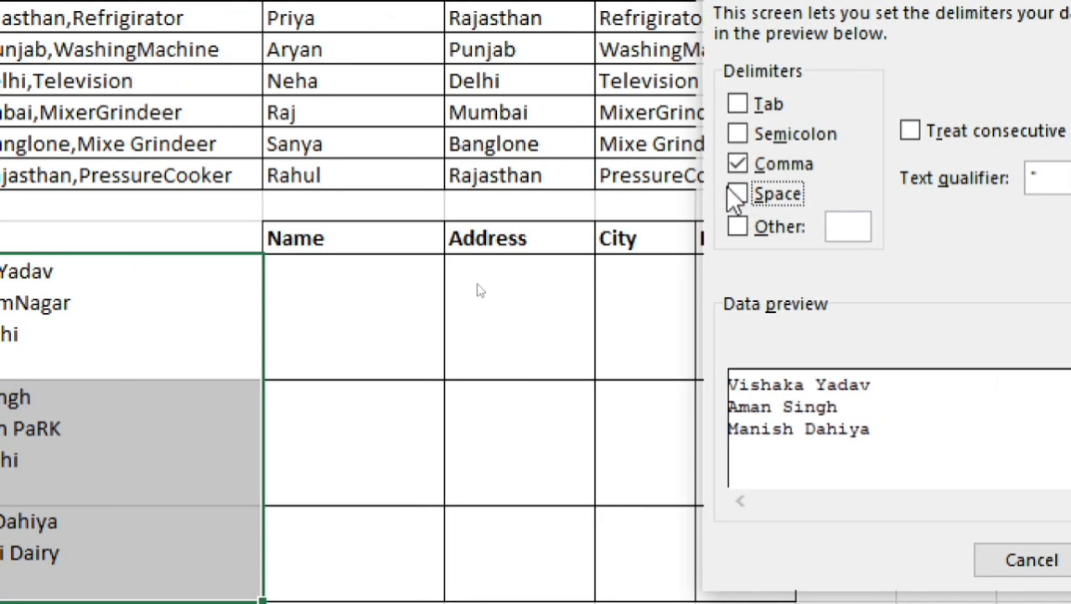
Make a line break, entered as the Other delimiter, the only separator, with Comma and Space cleared.
{"action": "left_click", "coordinate": [737, 193]}
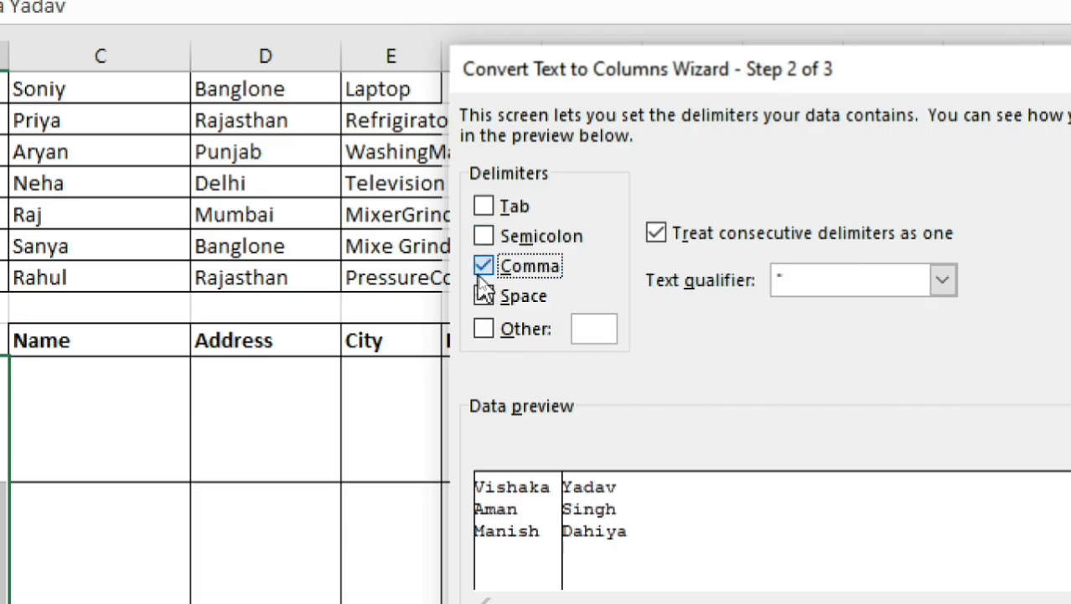
{"action": "left_click", "coordinate": [484, 270]}
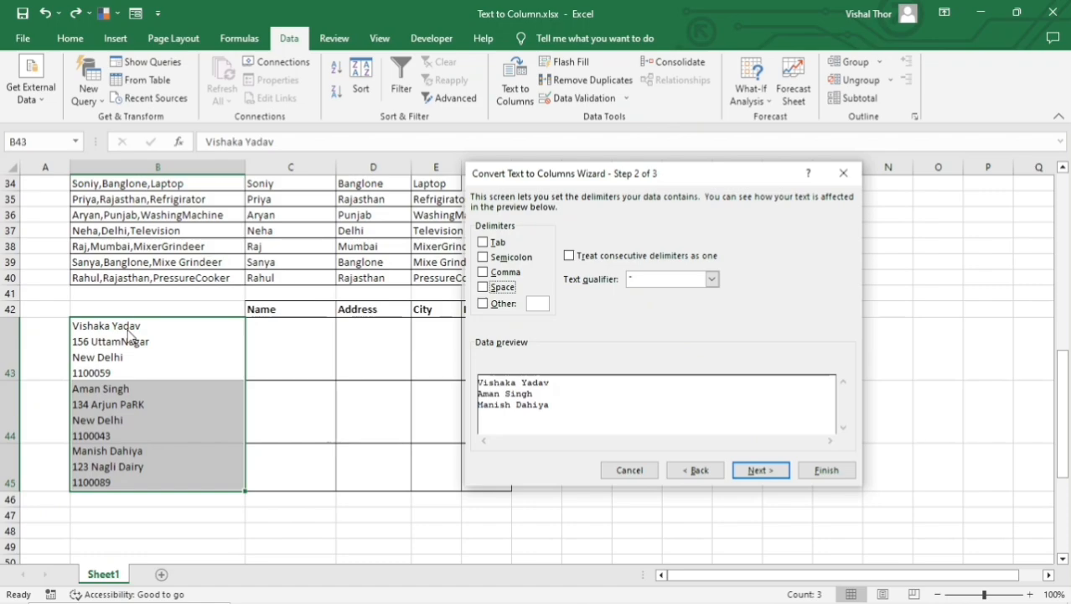
{"action": "left_click", "coordinate": [483, 303]}
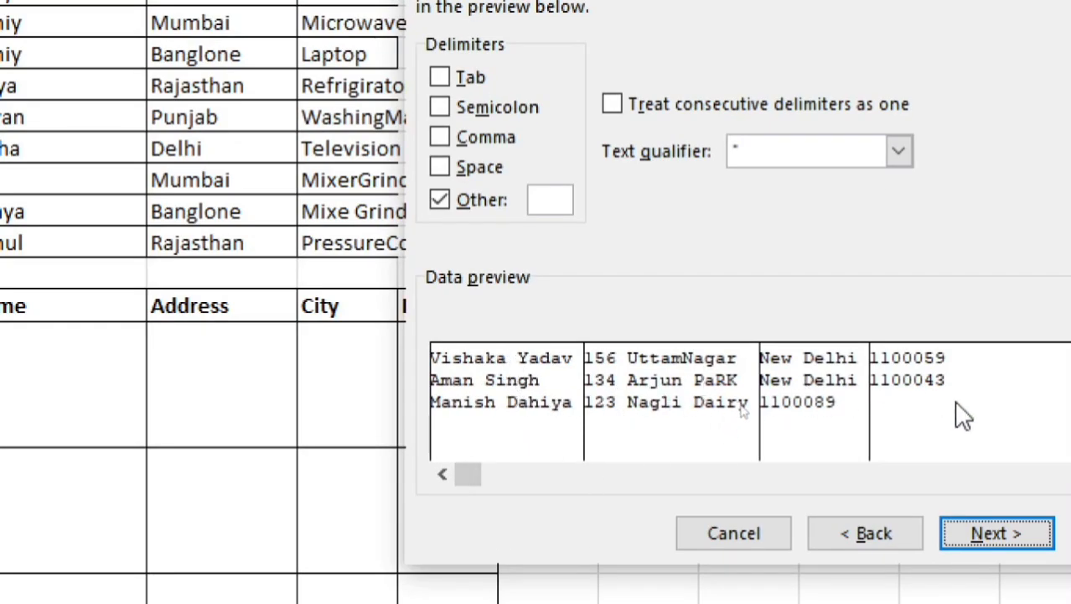
{"action": "left_click", "coordinate": [985, 545]}
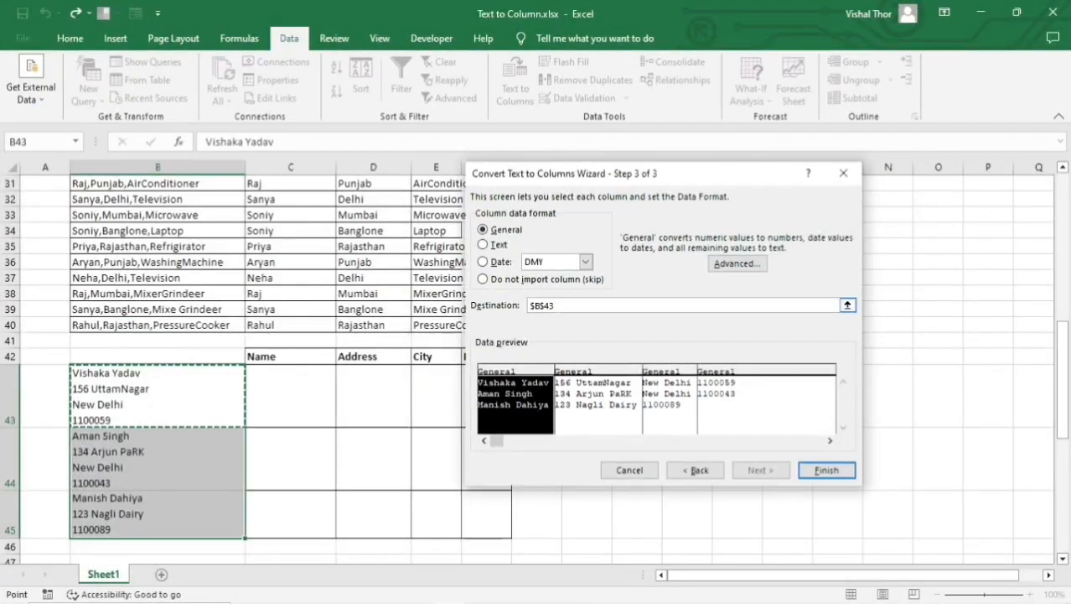
Set the destination to $C$43 and finish the split, accepting replacement of the existing data there.
{"action": "key", "text": "BackSpace"}
{"action": "left_click", "coordinate": [297, 402]}
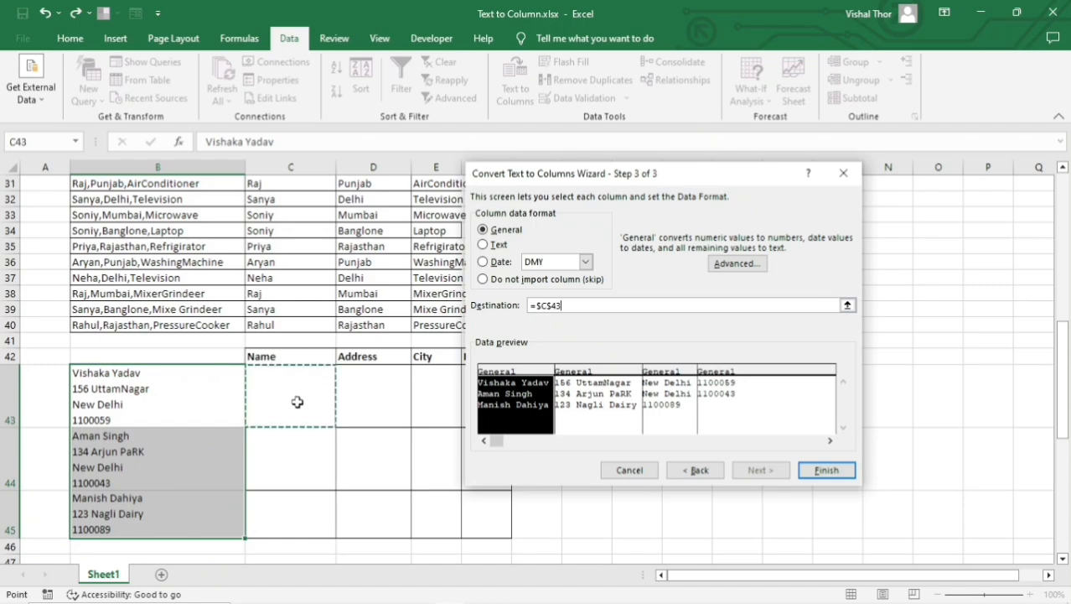
{"action": "left_click", "coordinate": [813, 473]}
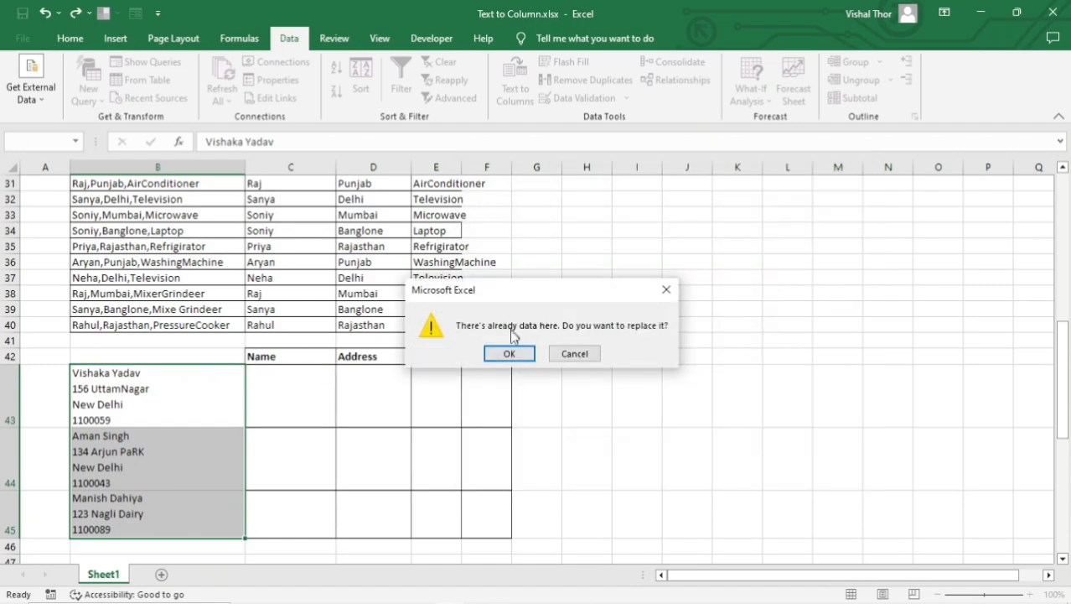
{"action": "left_click", "coordinate": [514, 353]}
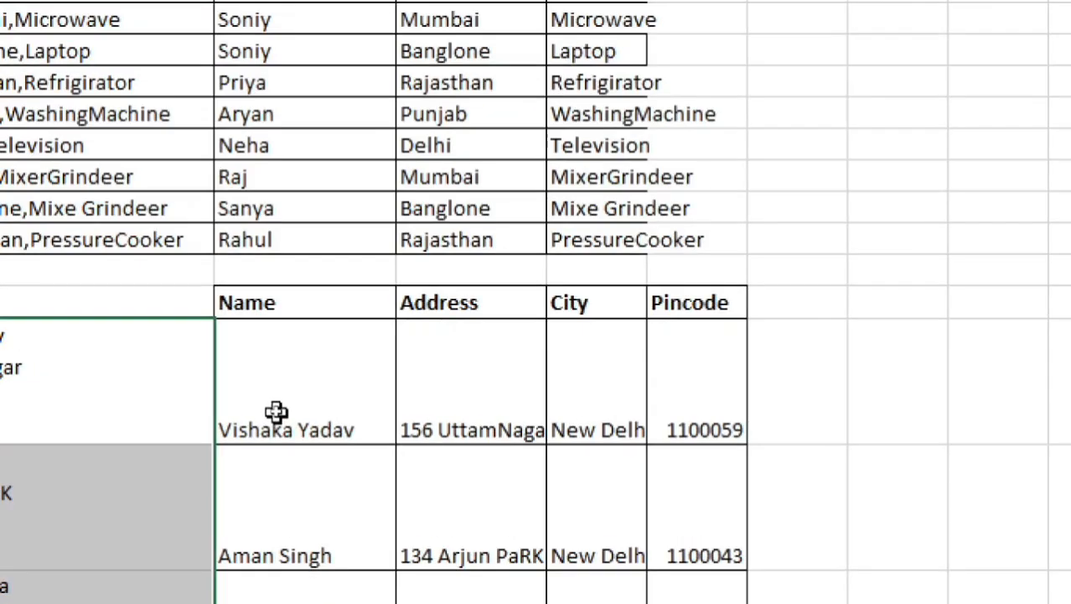
Compare the separated Name, Address and Pincode values with the multi-line source entries in column B.
{"action": "left_click_drag", "start_coordinate": [277, 413], "coordinate": [280, 507]}
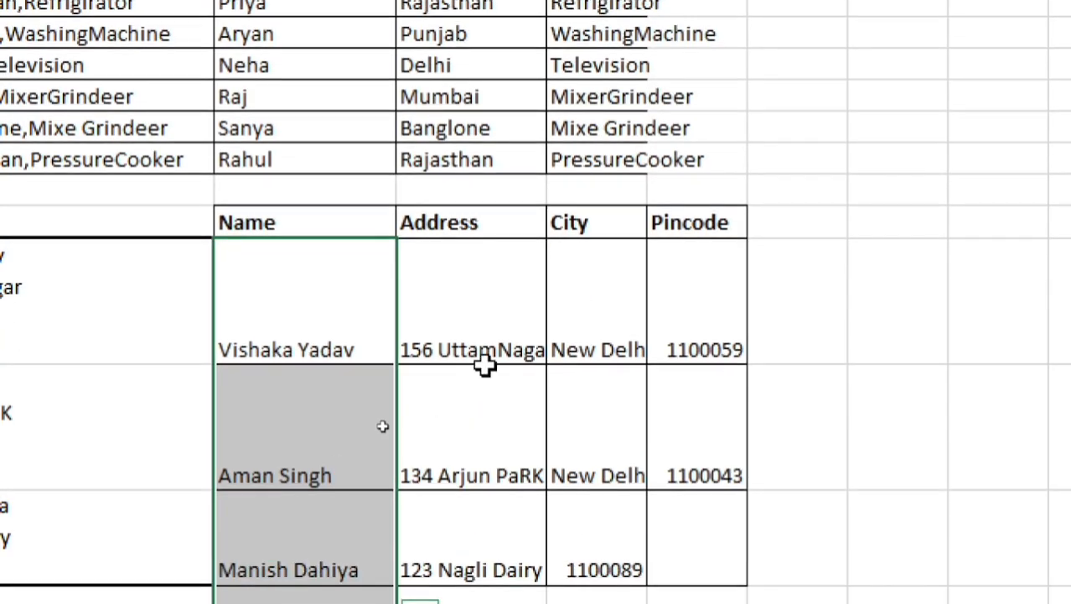
{"action": "left_click_drag", "start_coordinate": [440, 408], "coordinate": [444, 506]}
{"action": "left_click_drag", "start_coordinate": [662, 308], "coordinate": [691, 455]}
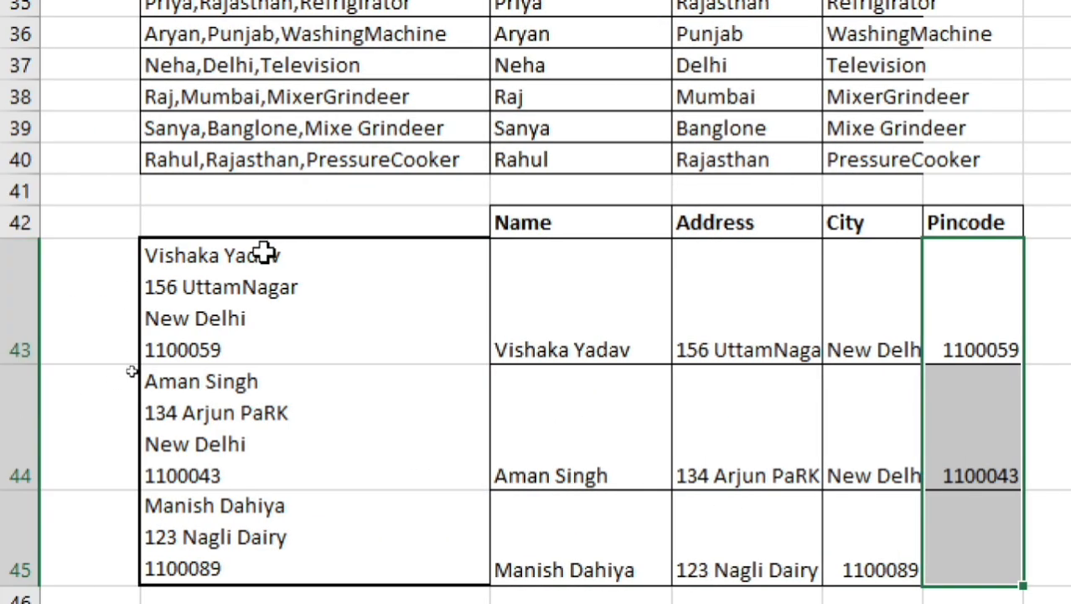
{"action": "left_click_drag", "start_coordinate": [263, 251], "coordinate": [295, 474]}
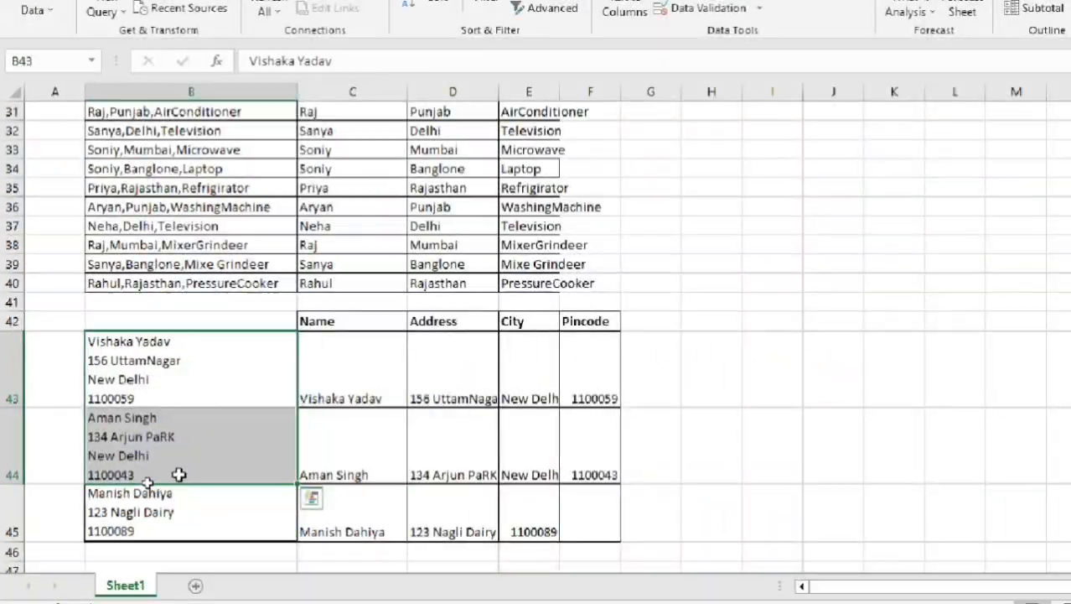